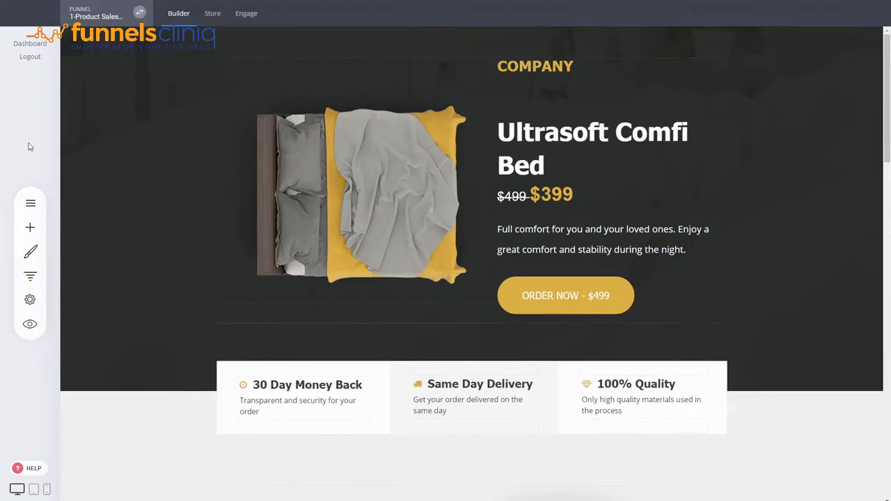
Create a new funnel from the Multi-Product Funnel sales template and name it Multi-Product Sales Funnel.
click(139, 12)
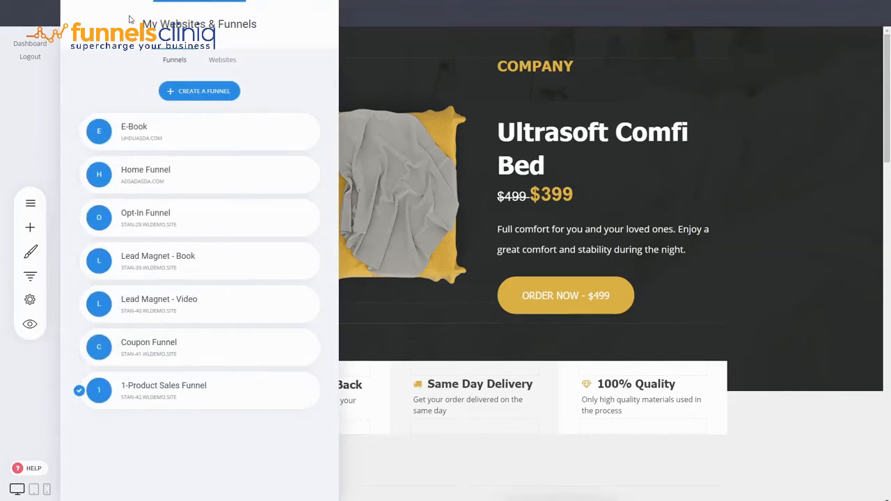
click(203, 90)
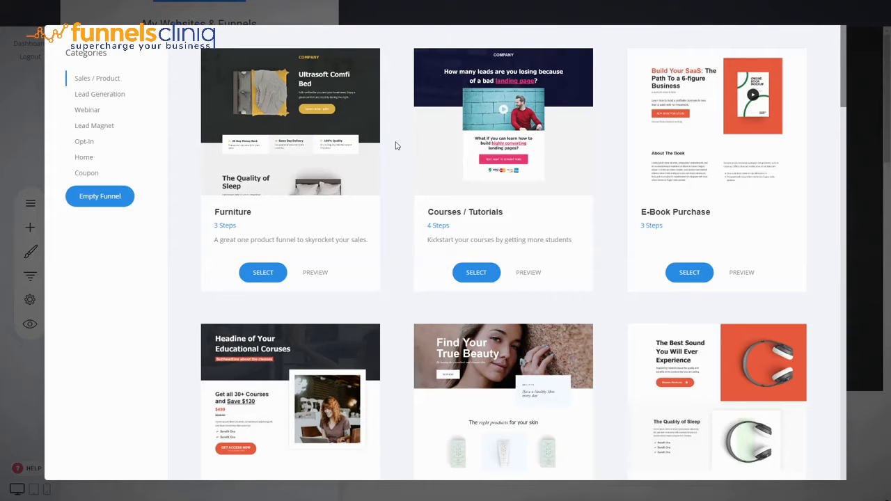
scroll(397, 145, down, 2)
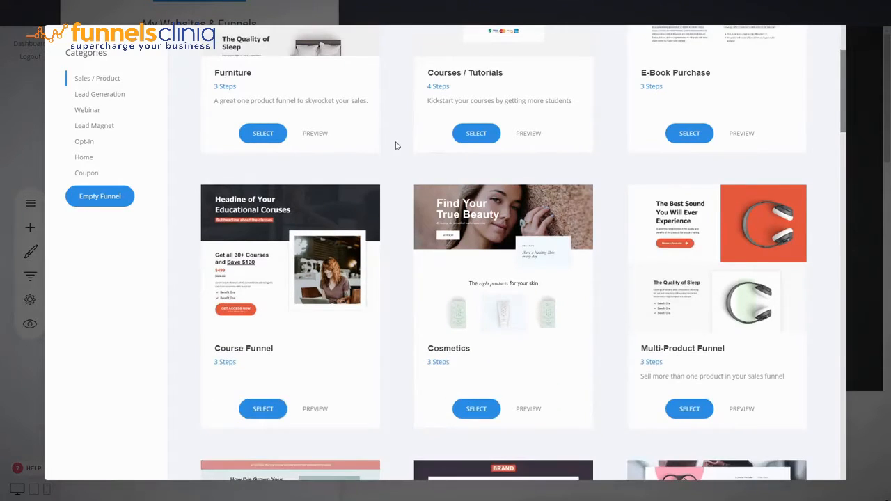
mouse_move(313, 241)
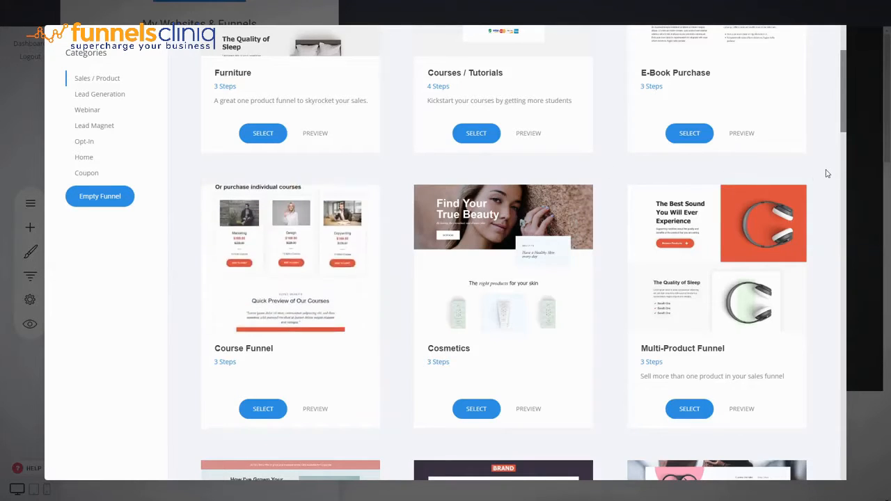
mouse_move(775, 214)
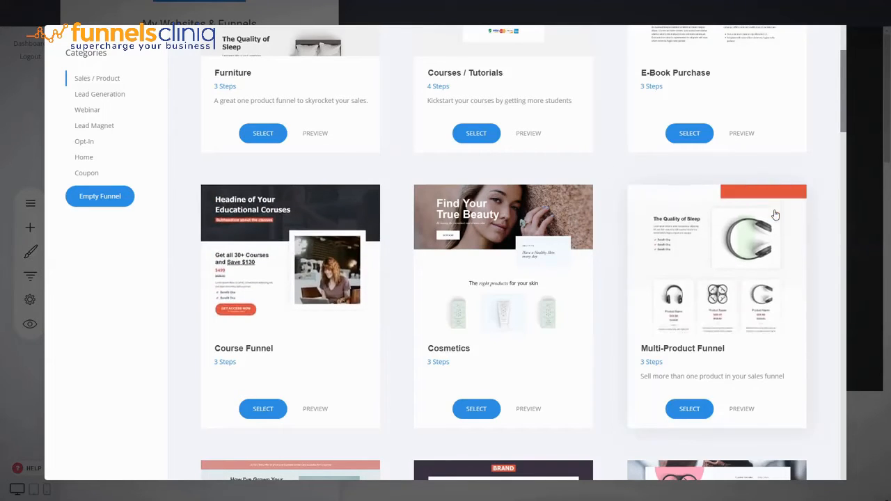
scroll(786, 253, down, 3)
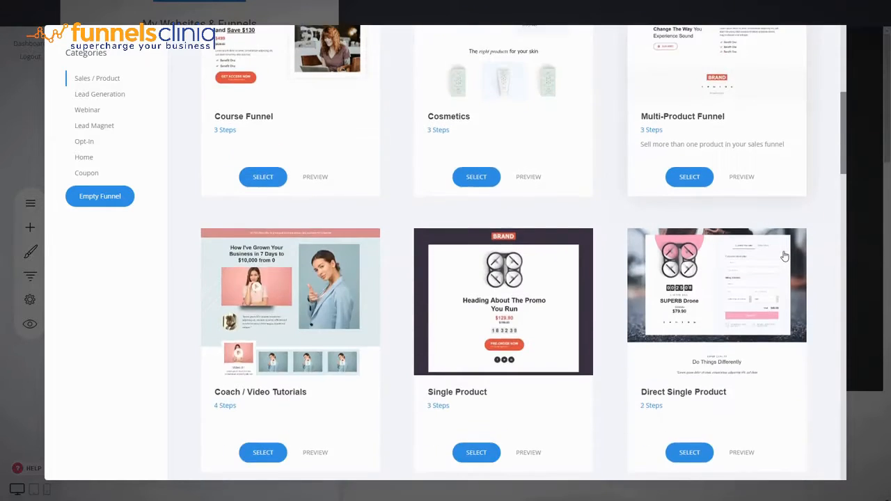
scroll(785, 256, down, 3)
scroll(560, 223, up, 4)
scroll(761, 264, down, 3)
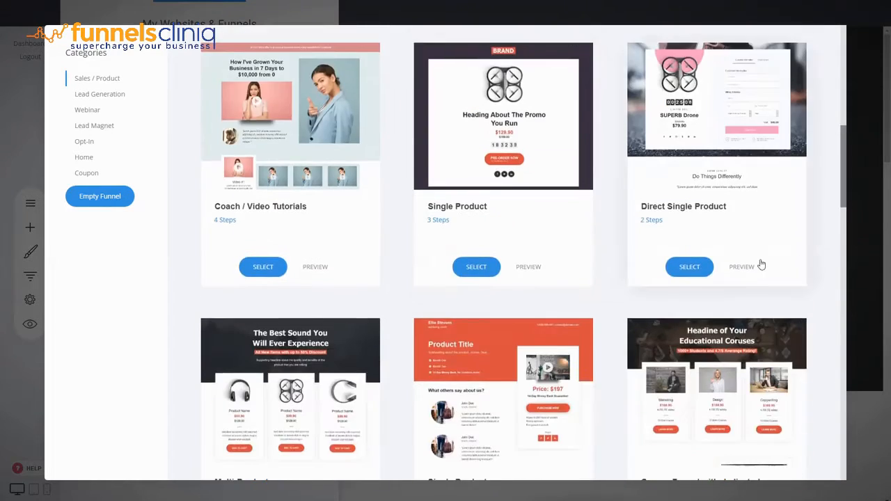
scroll(761, 264, down, 3)
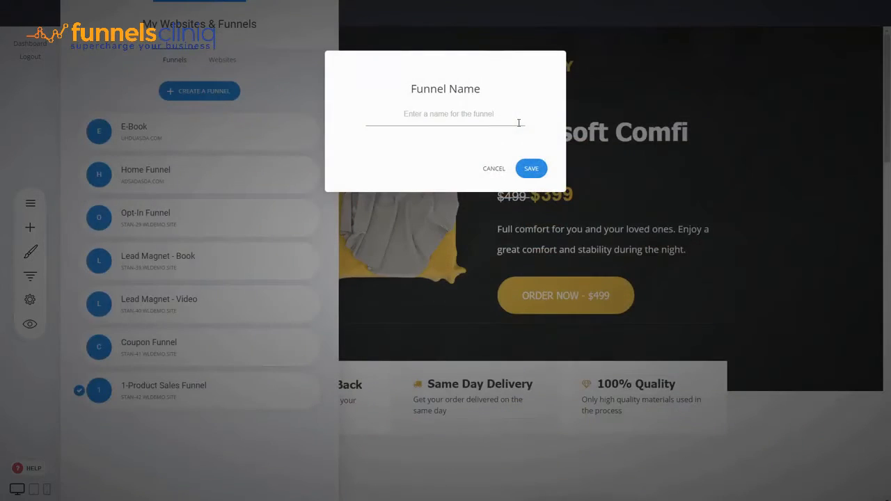
text(Multi-Product Sales Funnel)
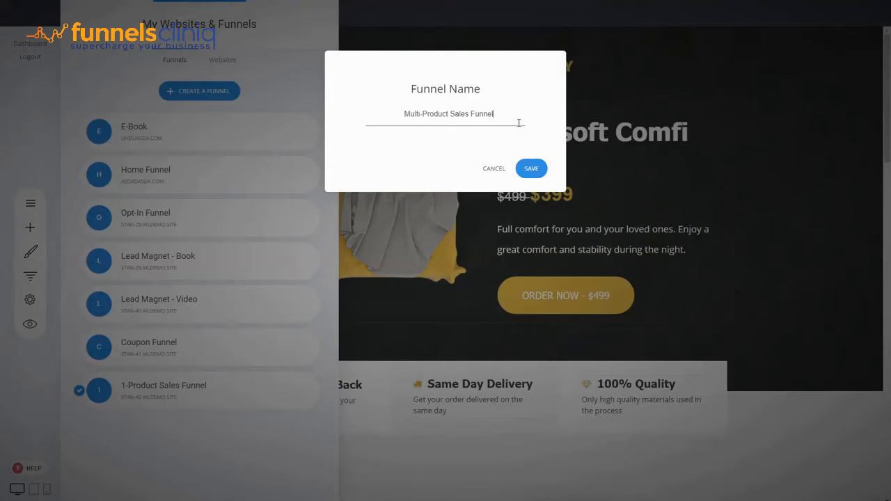
click(528, 168)
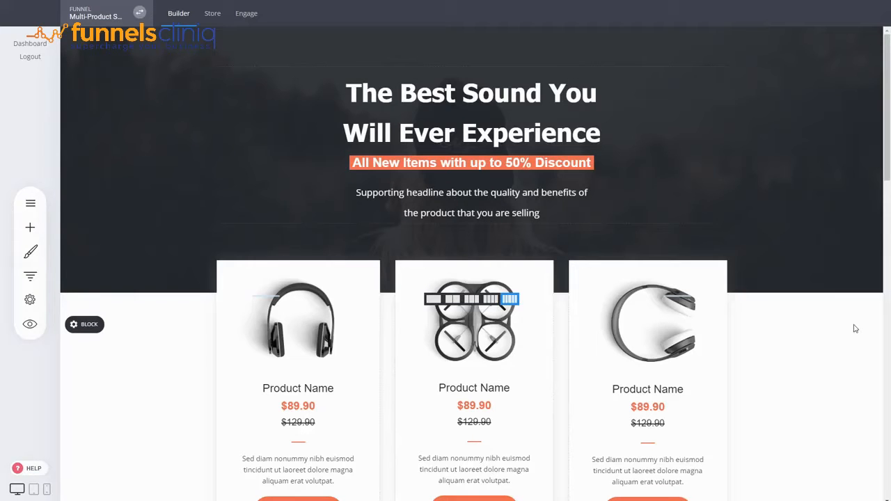
Copy the product cards block and paste the duplicate container below the original.
scroll(856, 329, down, 2)
scroll(856, 329, up, 2)
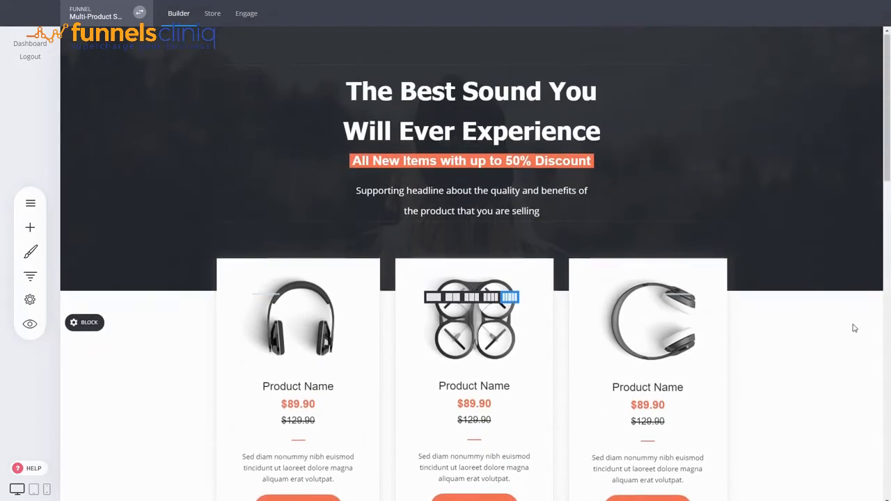
scroll(785, 367, down, 2)
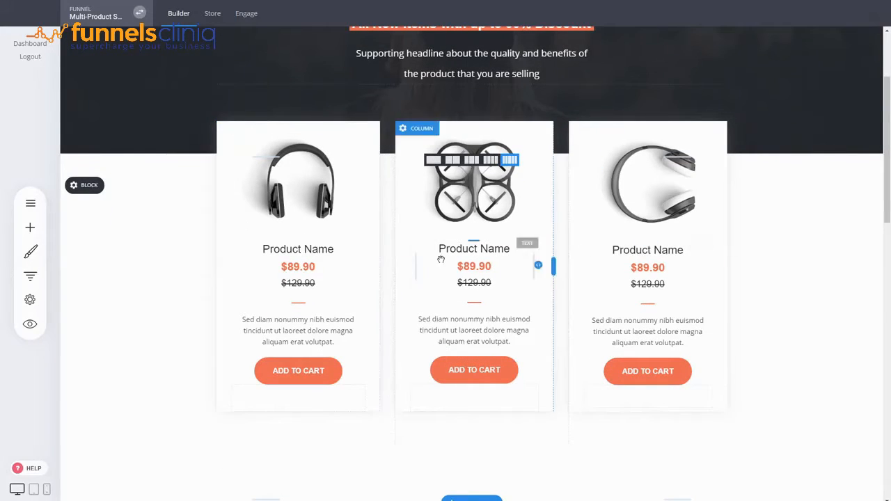
scroll(758, 247, down, 2)
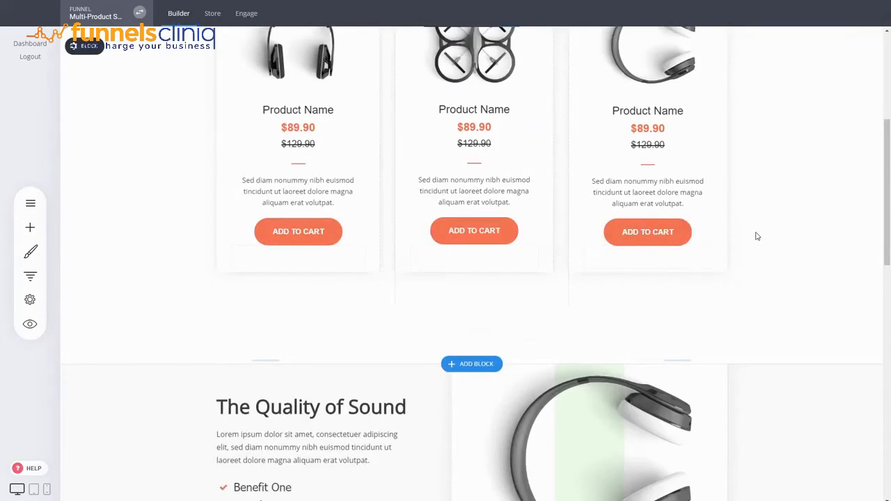
scroll(758, 237, up, 3)
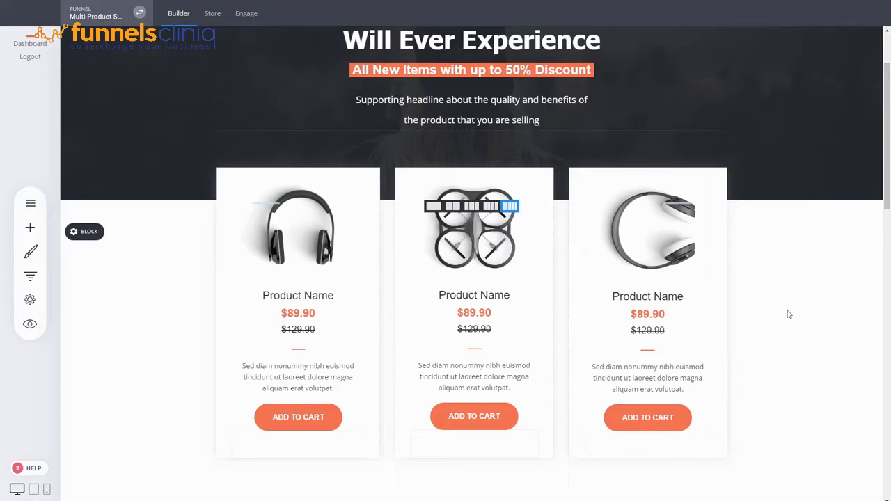
scroll(789, 315, down, 1)
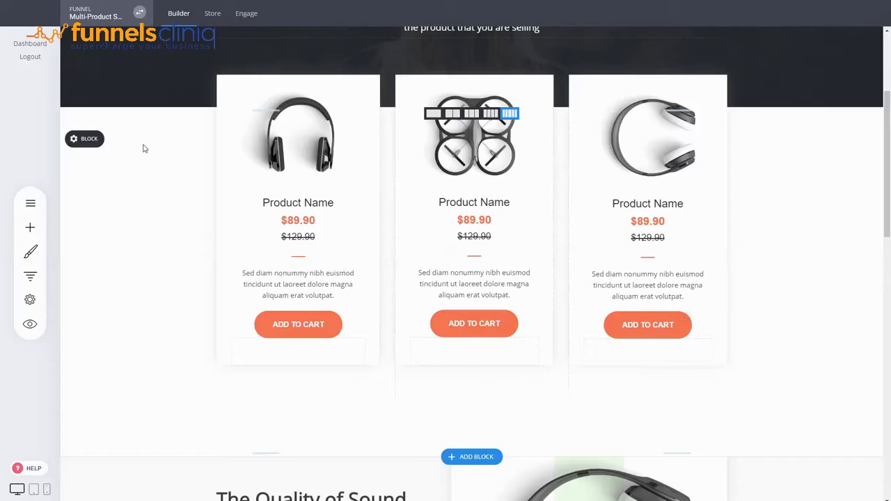
mouse_move(85, 141)
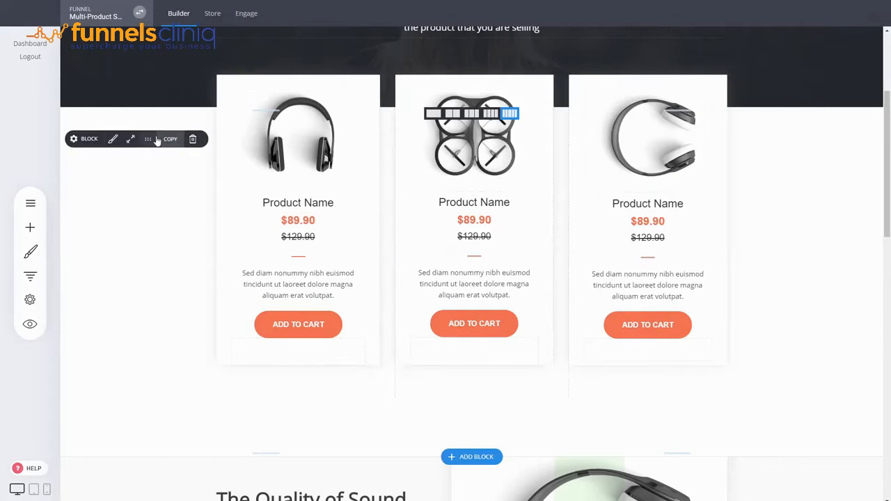
click(170, 141)
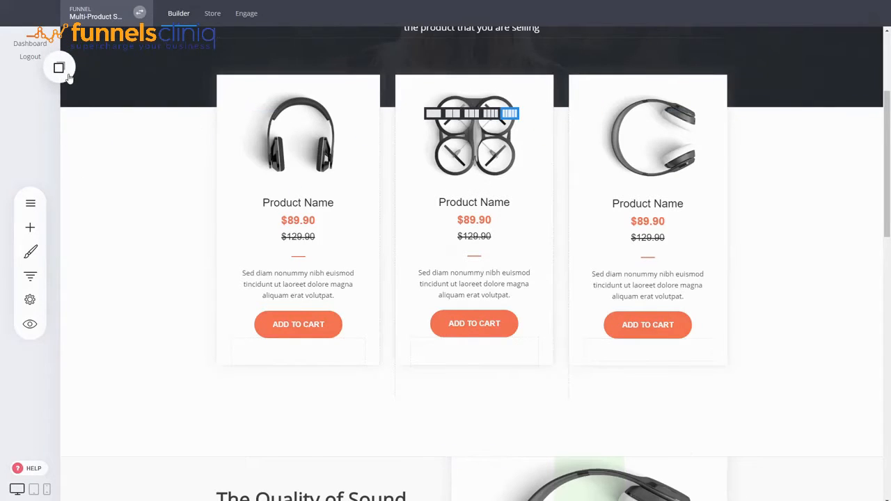
click(67, 73)
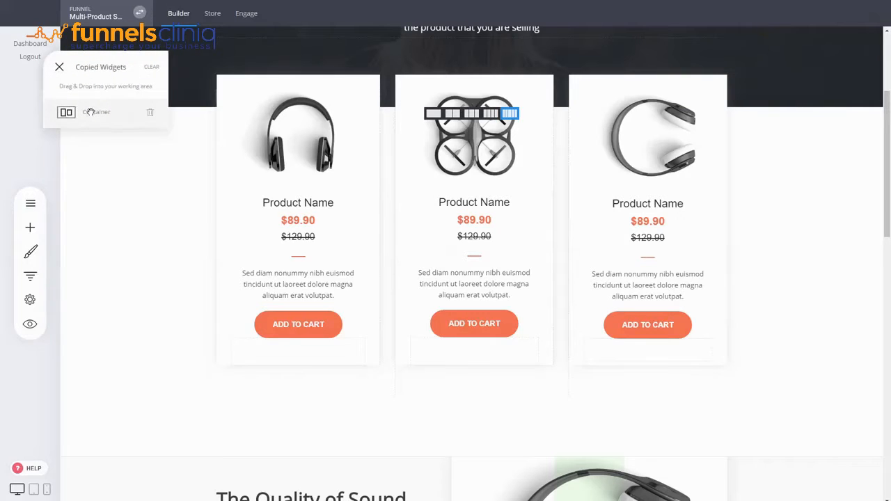
drag(91, 112, 464, 412)
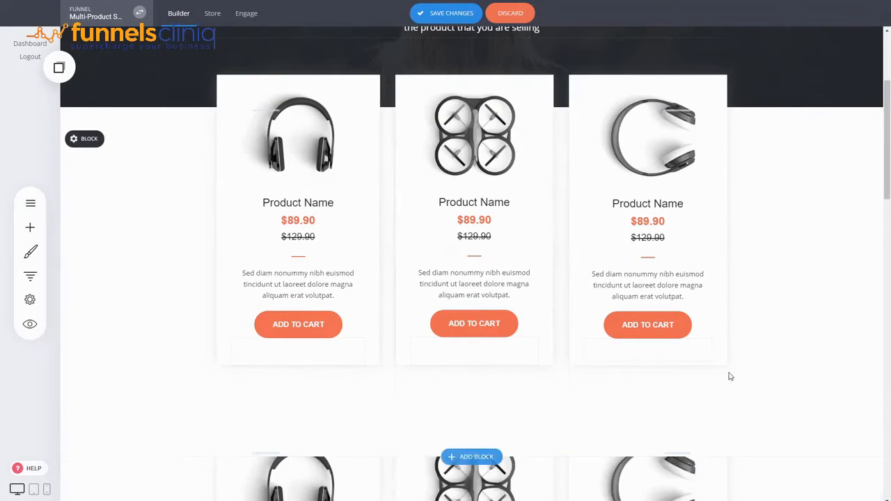
Delete the duplicated product cards block.
scroll(728, 375, down, 3)
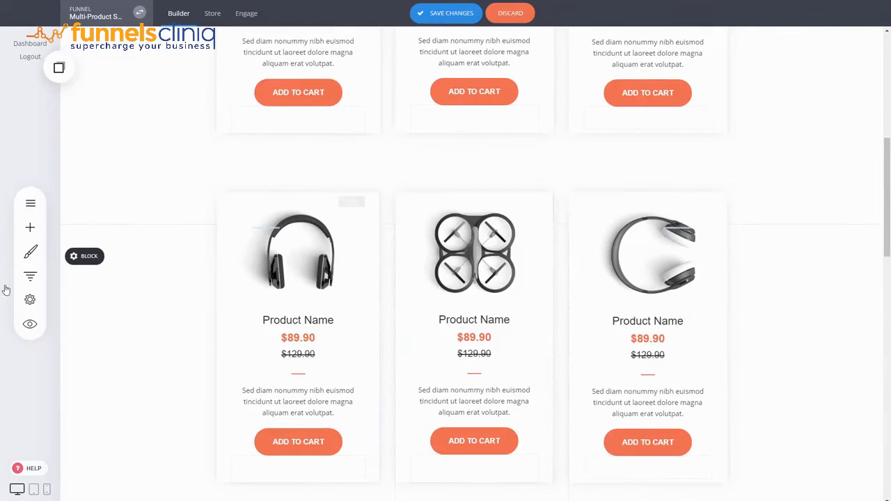
click(296, 282)
click(474, 252)
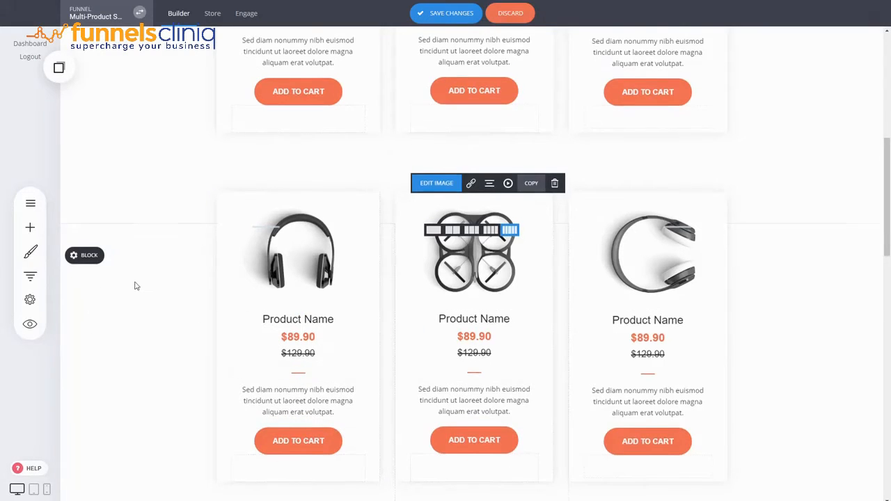
scroll(135, 285, down, 3)
scroll(68, 270, up, 4)
mouse_move(72, 307)
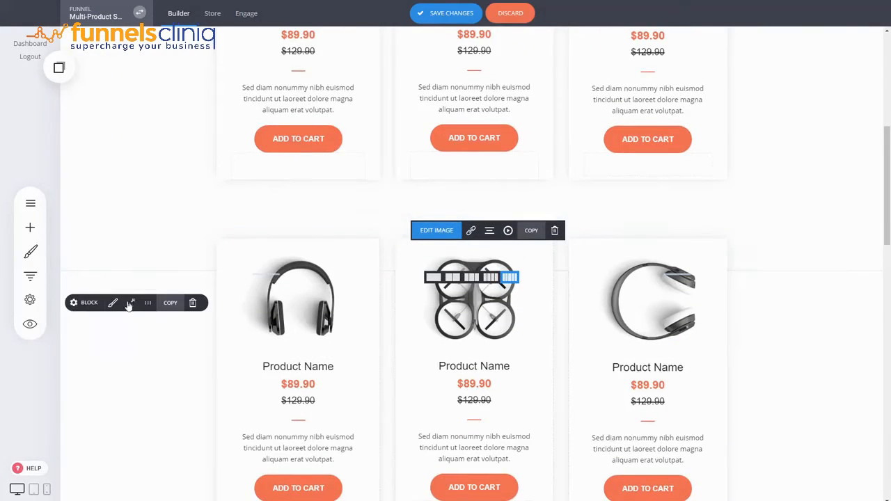
click(192, 306)
click(468, 223)
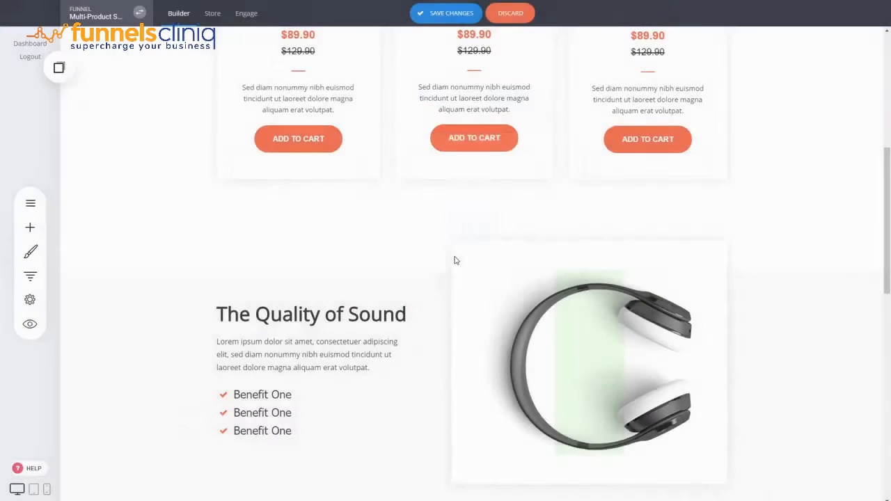
Save the page changes.
scroll(513, 59, up, 3)
click(456, 13)
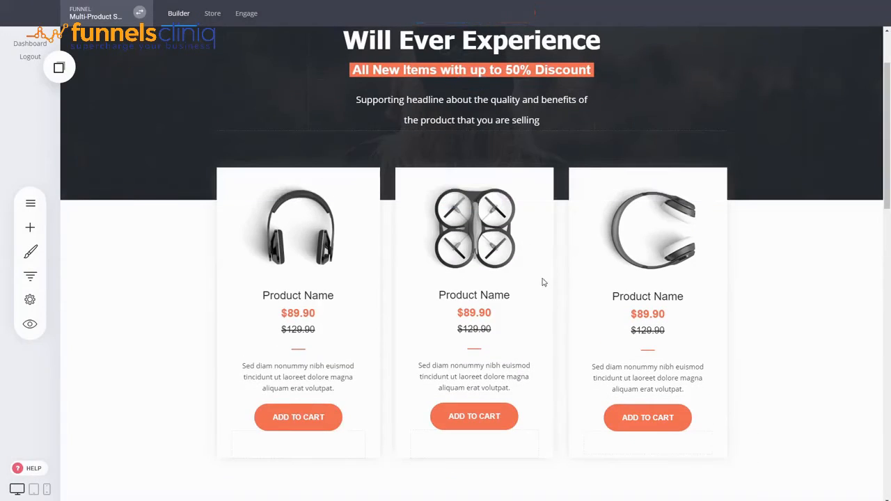
Set the global primary colour in the colour palette to orange #FBA026 and confirm.
click(28, 262)
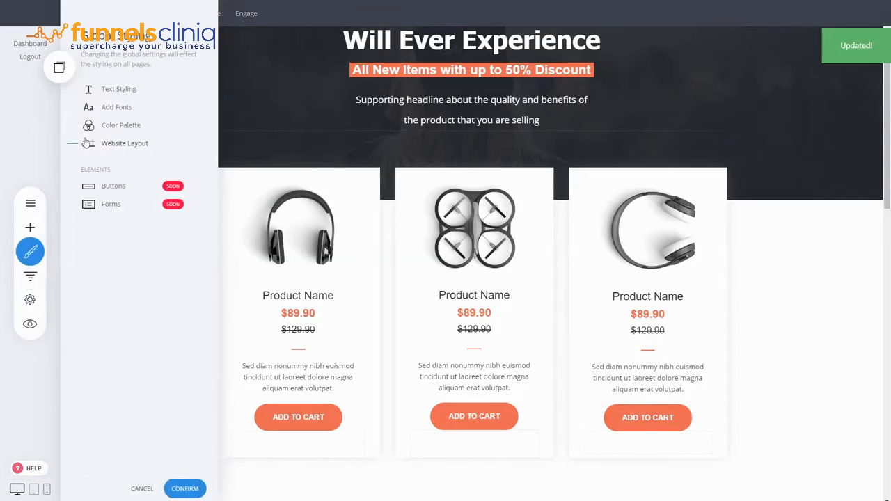
click(106, 128)
click(91, 146)
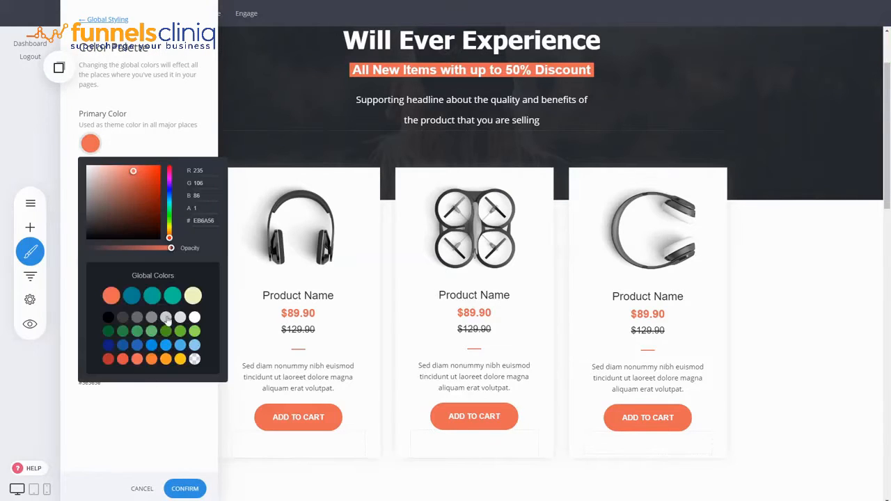
click(166, 359)
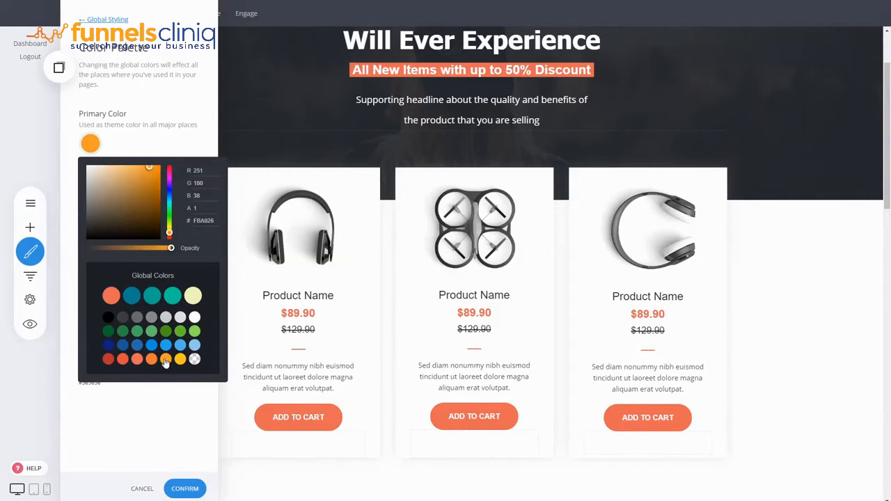
click(179, 399)
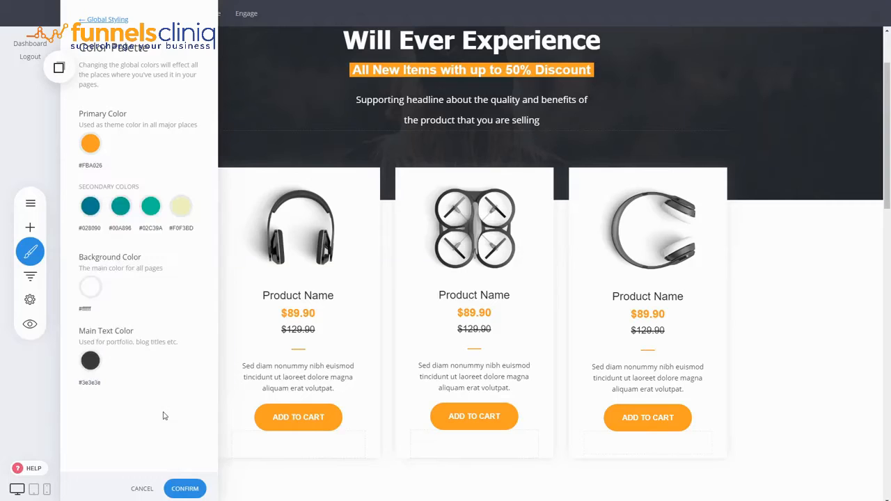
click(201, 491)
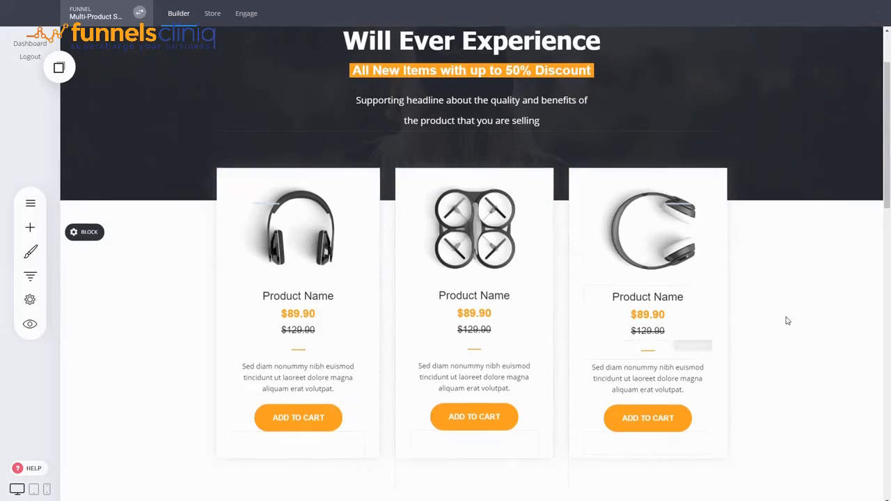
Scroll through the page to review the product cards and sections with the new colour.
scroll(392, 179, up, 1)
scroll(392, 179, down, 3)
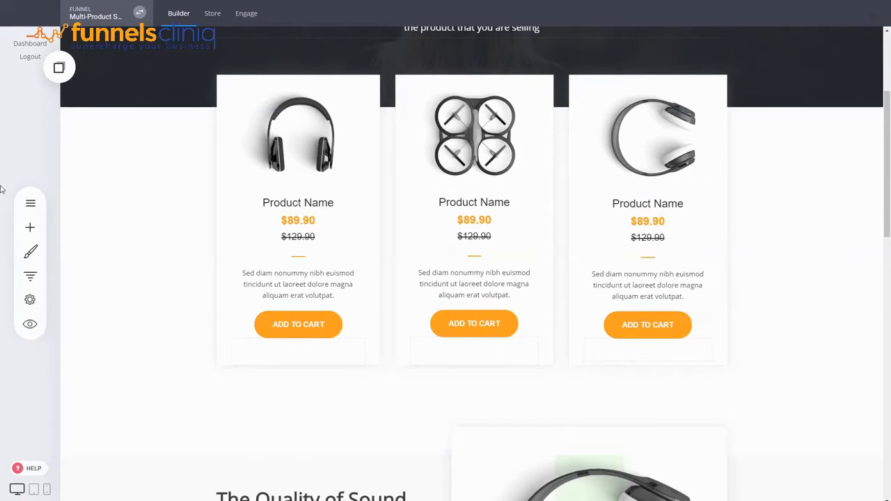
click(301, 324)
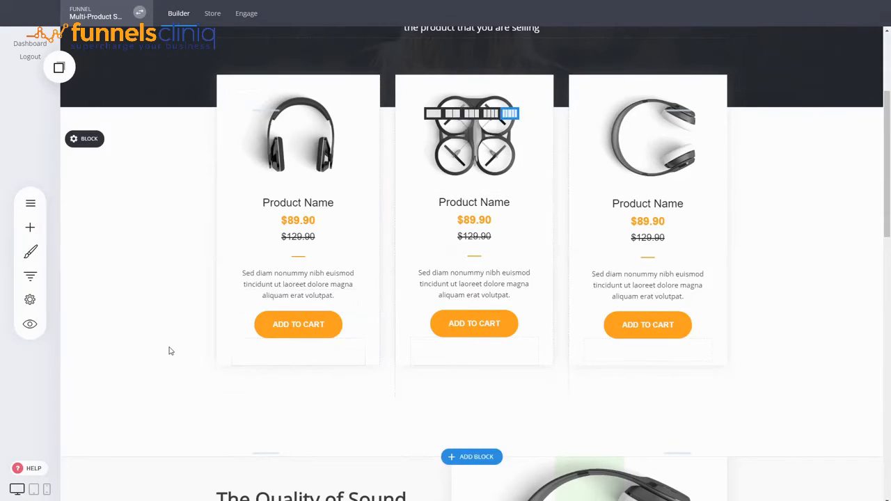
scroll(169, 349, down, 5)
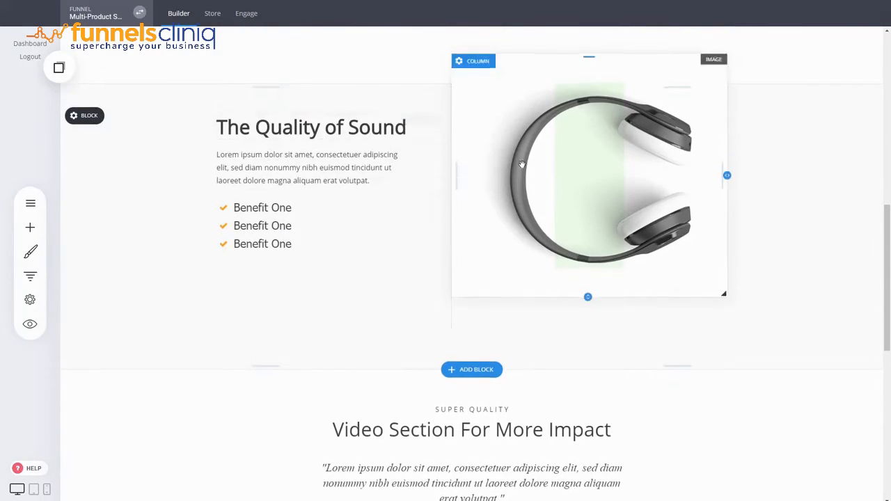
scroll(688, 197, down, 3)
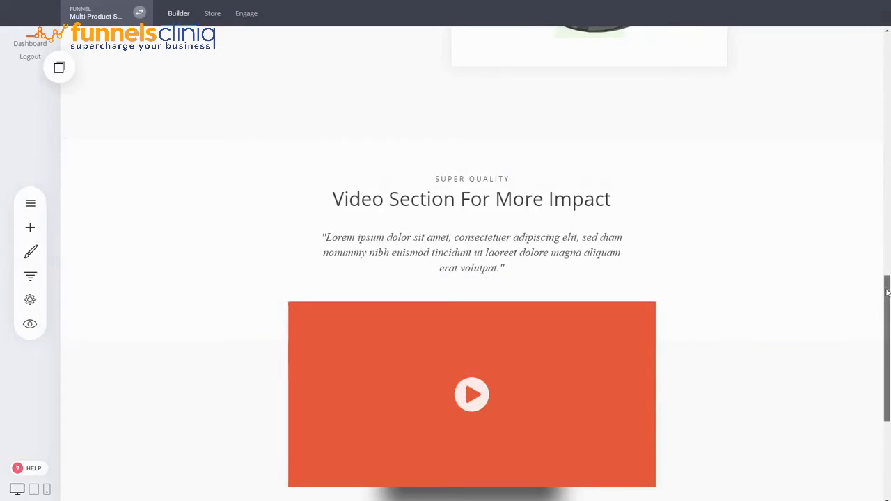
drag(885, 290, 889, 66)
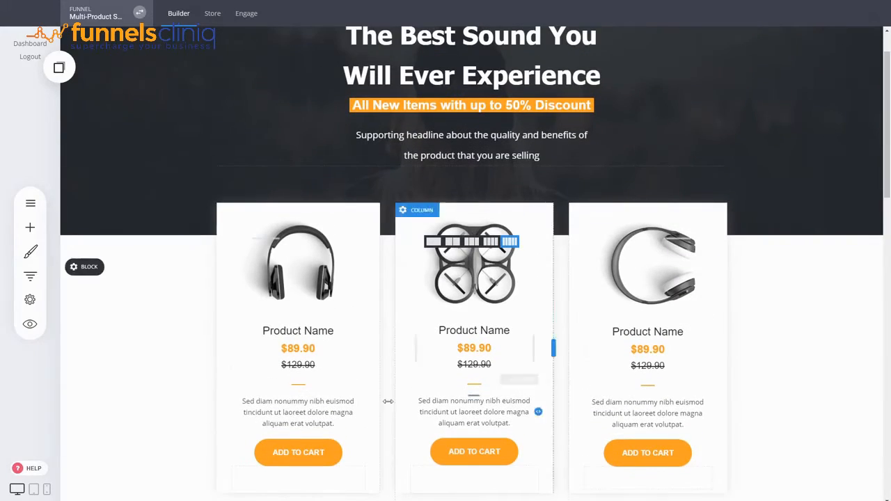
scroll(360, 334, down, 2)
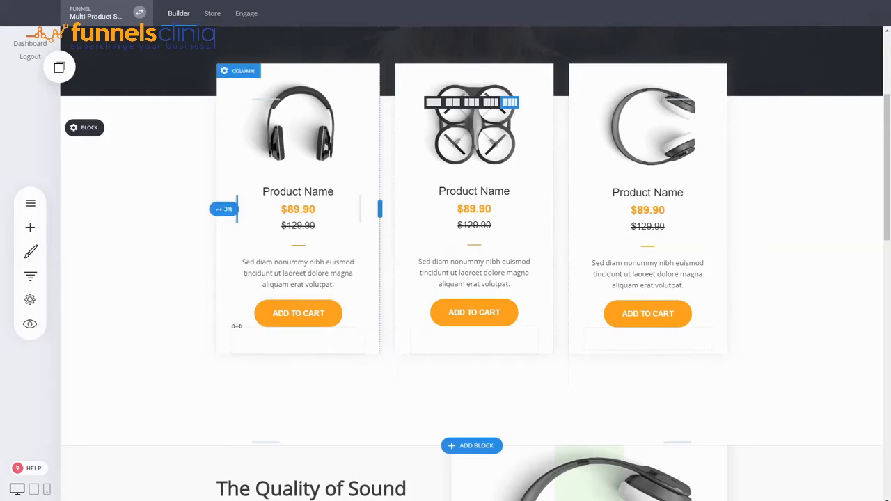
Link the first product's Add to Cart button to the store product Web Building Theme with the Add to cart action.
click(281, 314)
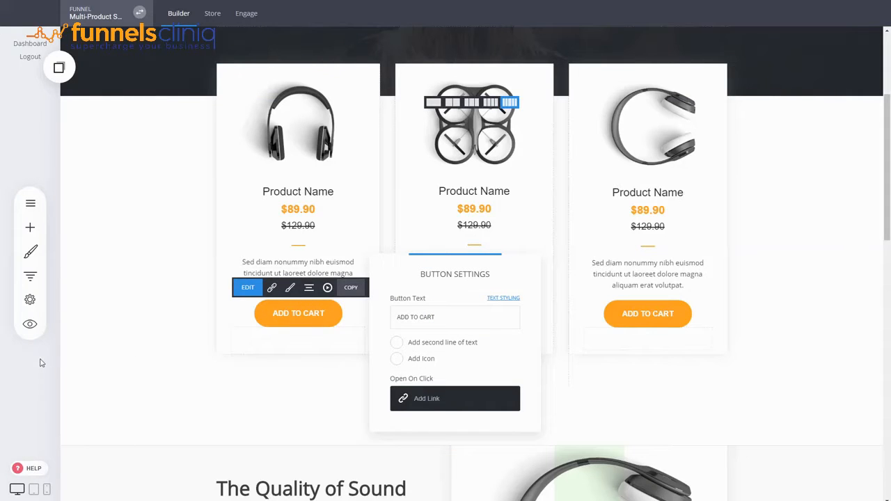
drag(443, 279, 434, 227)
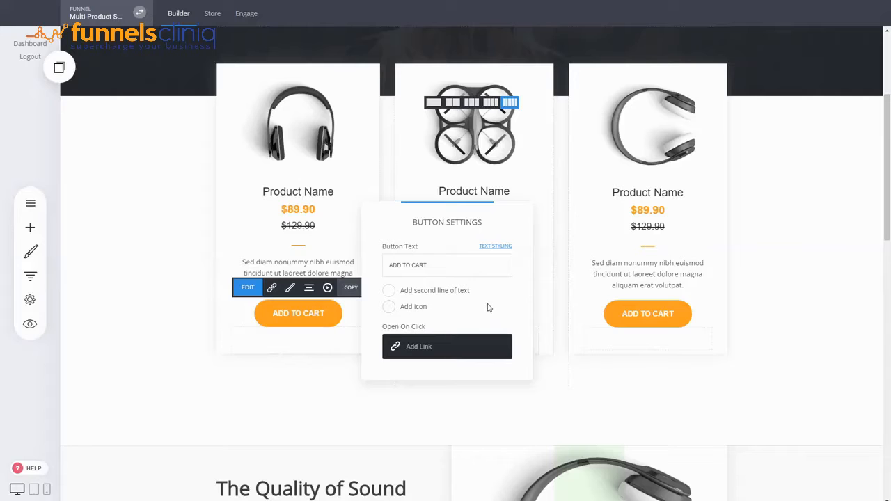
click(430, 347)
drag(450, 71, 109, 199)
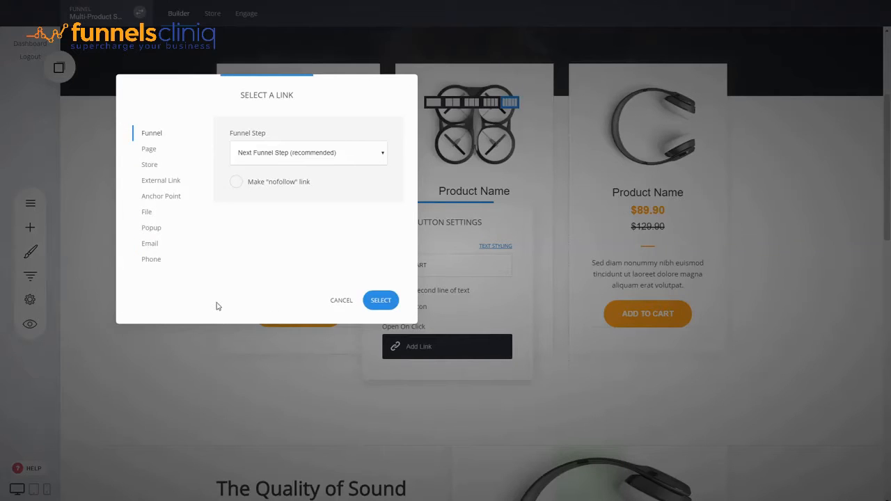
click(159, 169)
drag(263, 113, 704, 143)
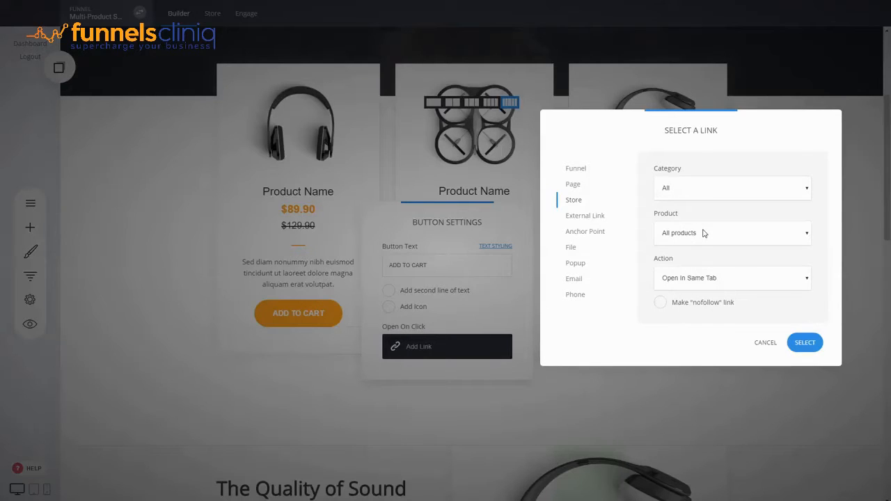
click(678, 261)
click(684, 317)
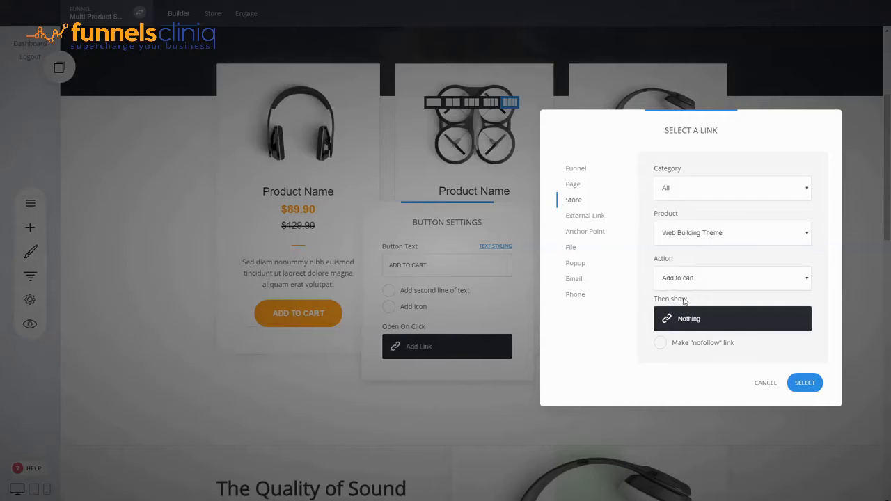
click(805, 383)
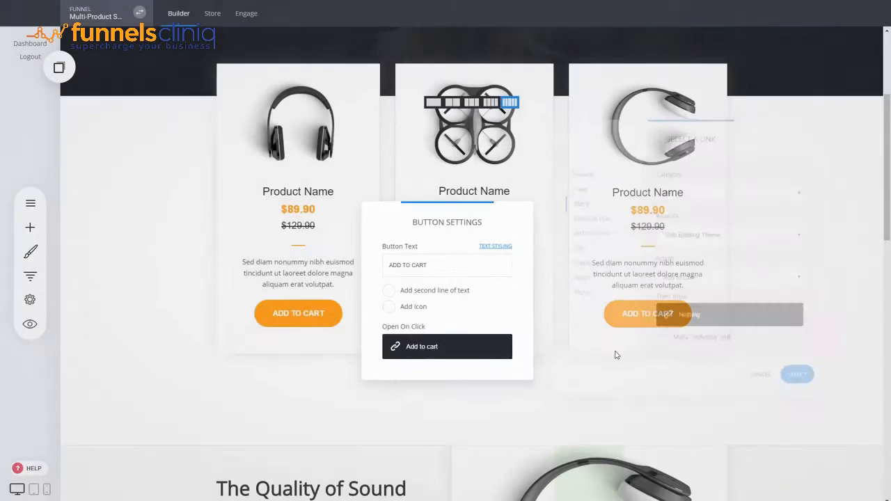
click(93, 407)
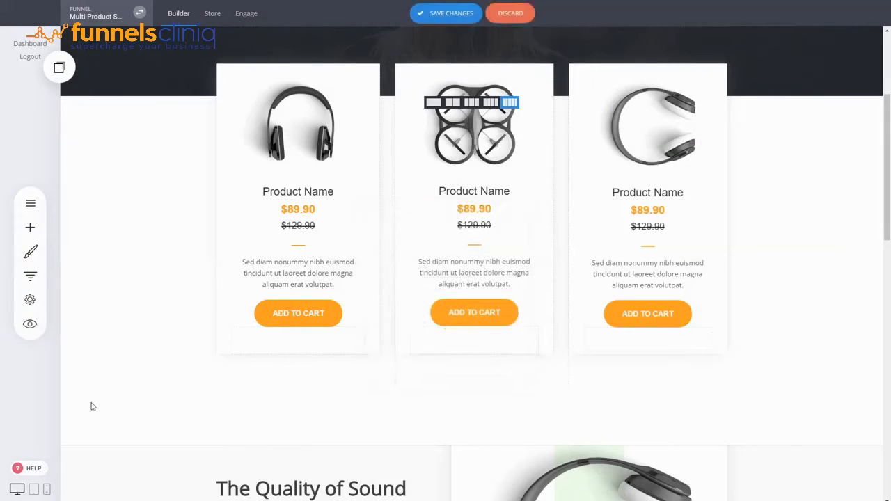
Link the second product's Add to Cart button to the store product S. Restaurant Theme with the Add to cart action.
click(474, 317)
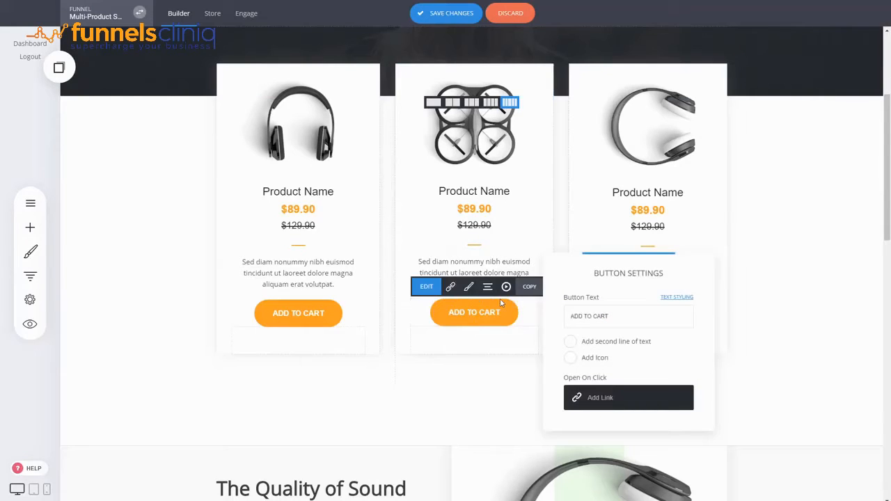
click(630, 398)
click(338, 147)
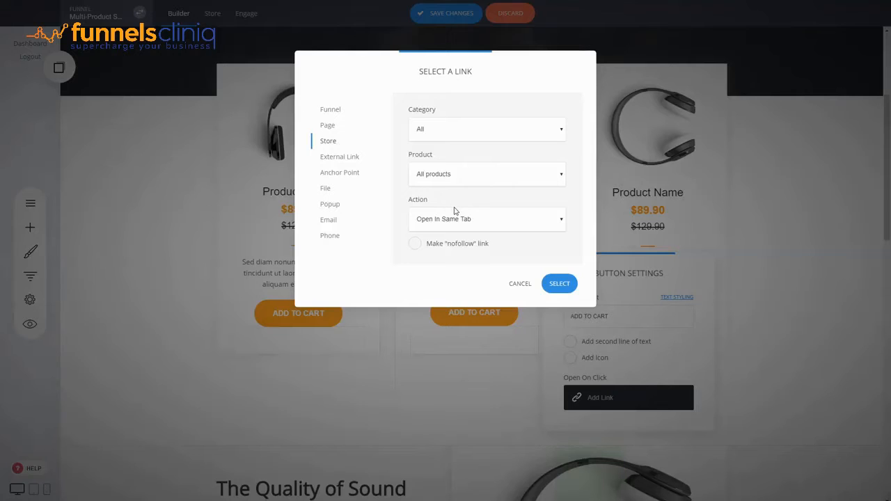
click(445, 259)
click(561, 322)
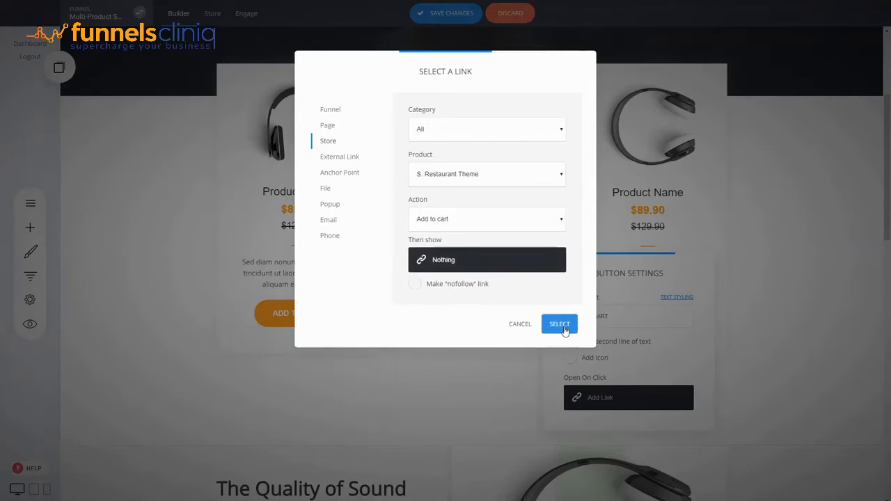
click(782, 356)
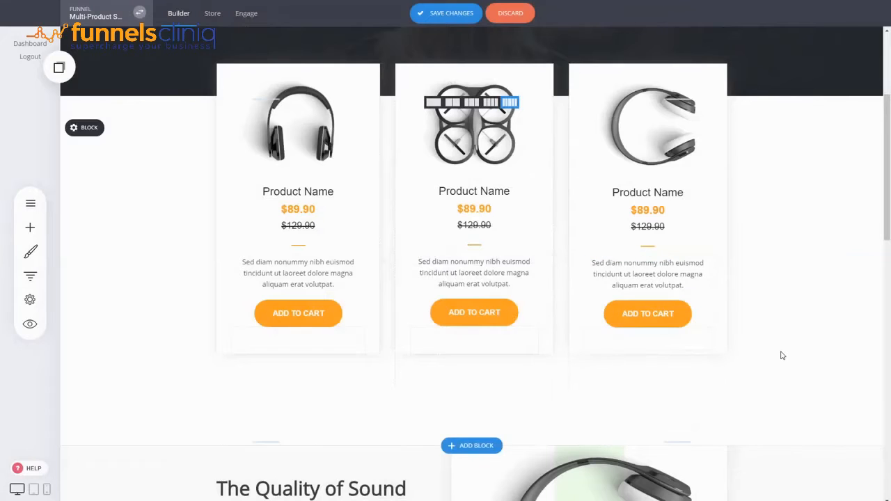
Preview the page and test adding a product to the cart and proceeding to checkout.
click(30, 324)
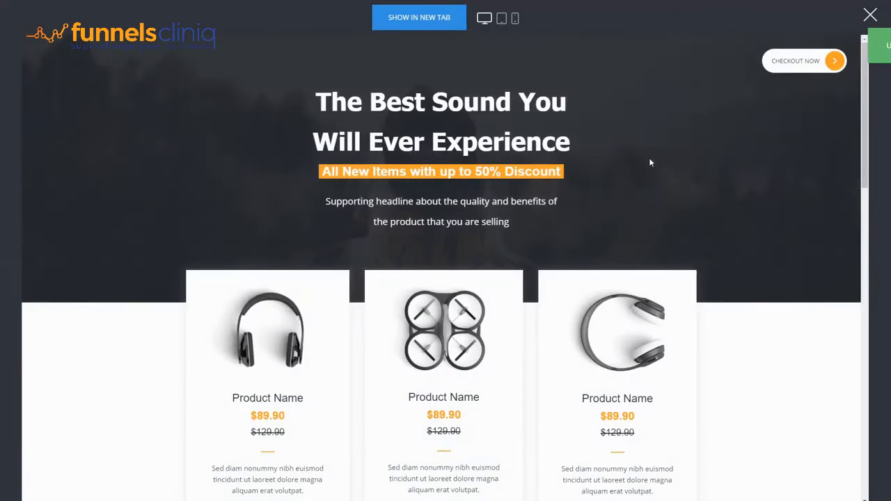
scroll(649, 157, down, 3)
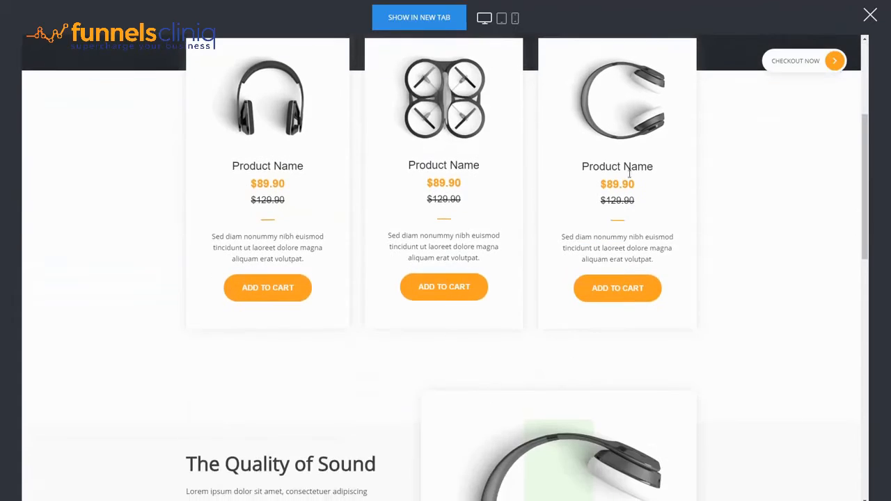
click(276, 292)
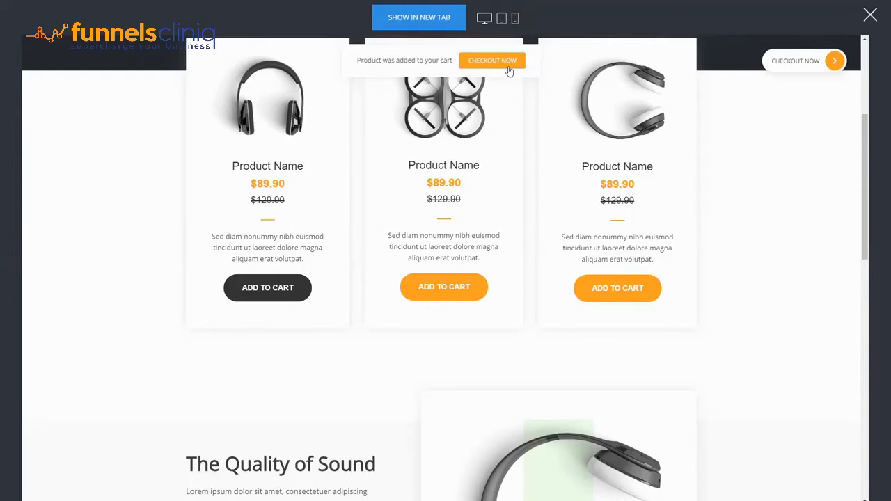
scroll(512, 195, up, 3)
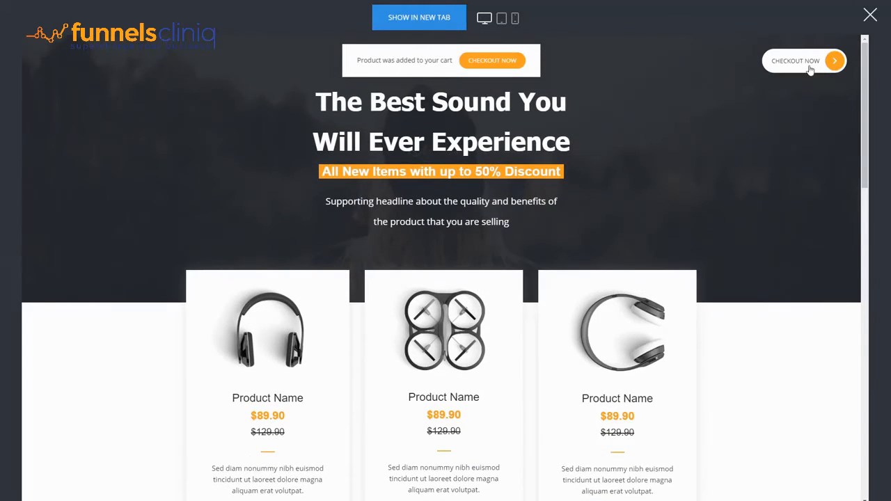
scroll(755, 182, down, 3)
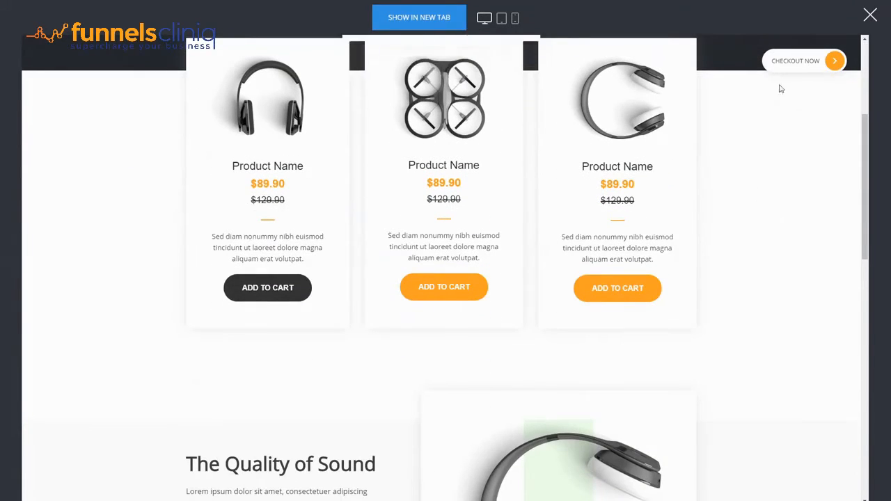
scroll(810, 169, up, 1)
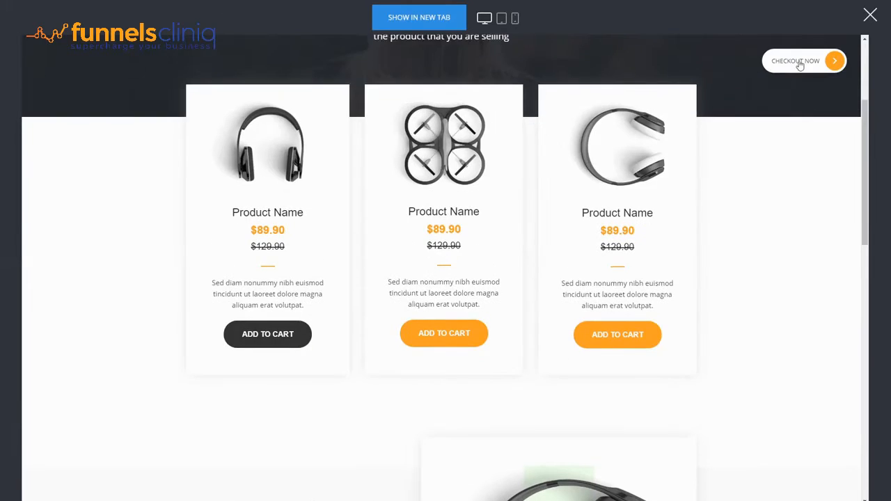
click(801, 61)
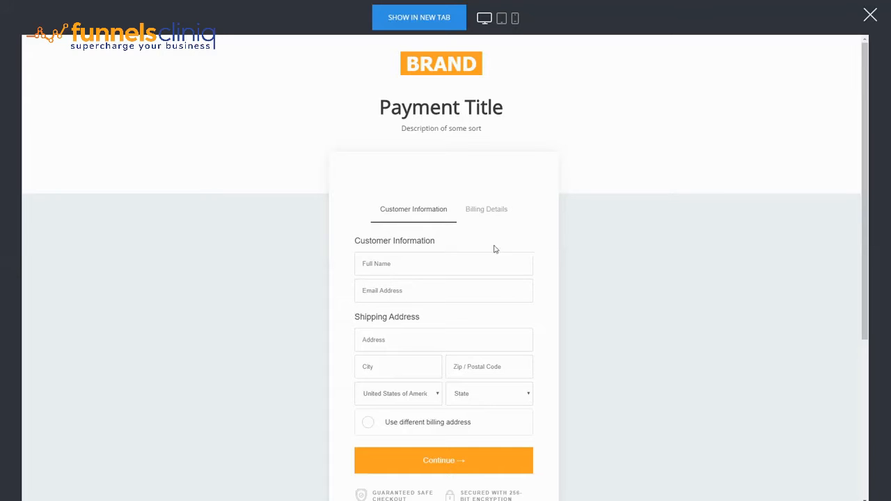
click(870, 17)
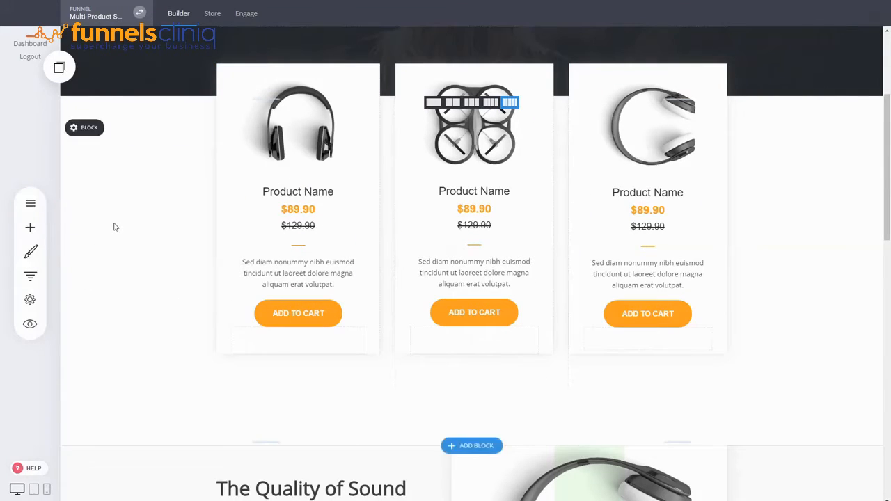
click(29, 208)
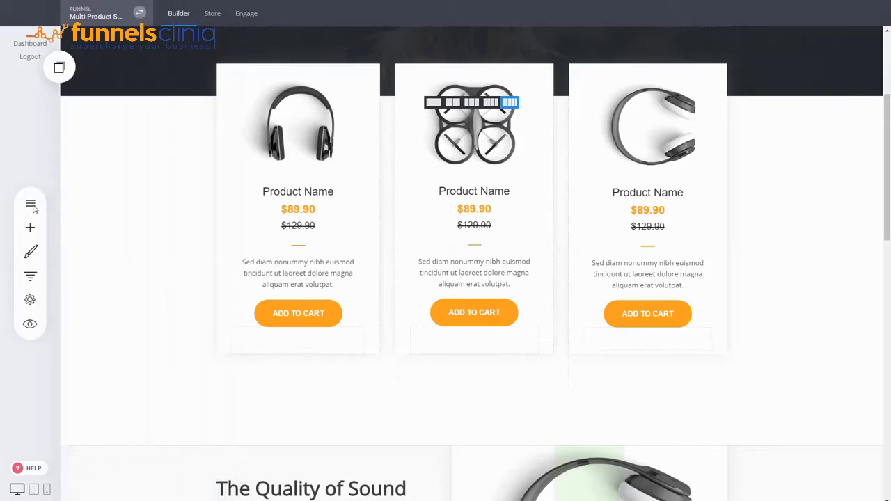
click(29, 204)
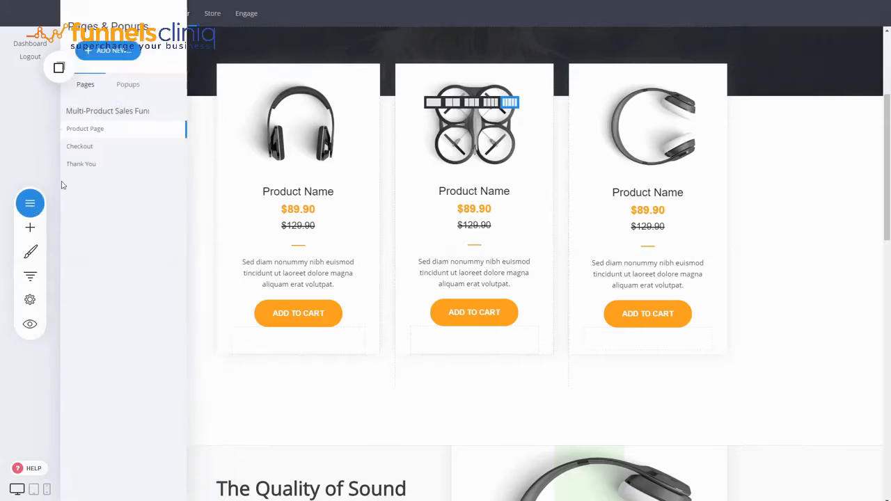
click(137, 52)
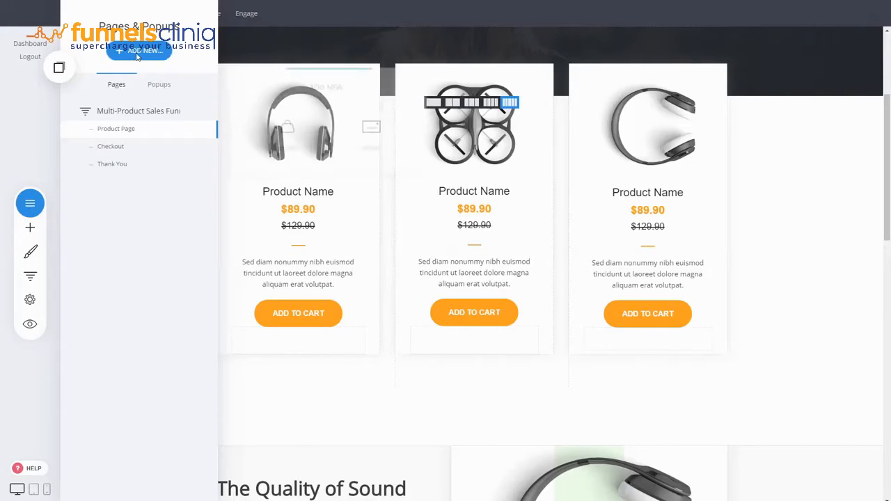
click(231, 34)
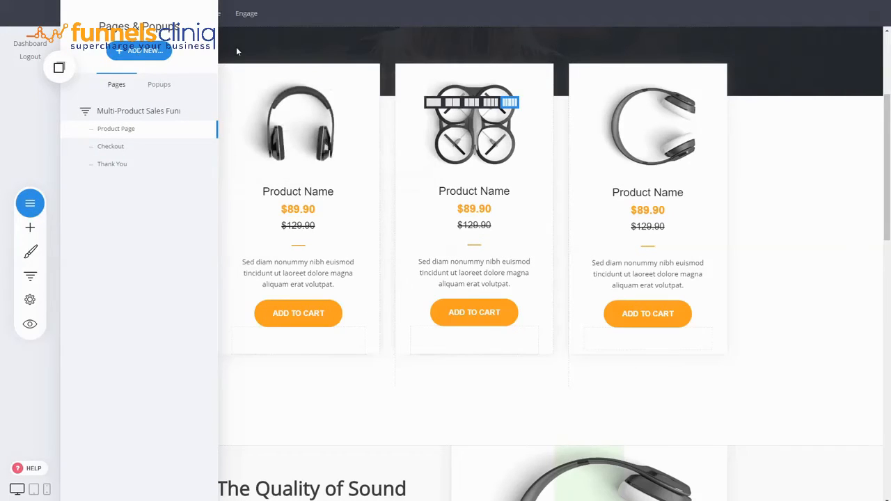
click(236, 47)
Add a new popup using the single-product countdown template from the Product category.
click(28, 211)
click(143, 51)
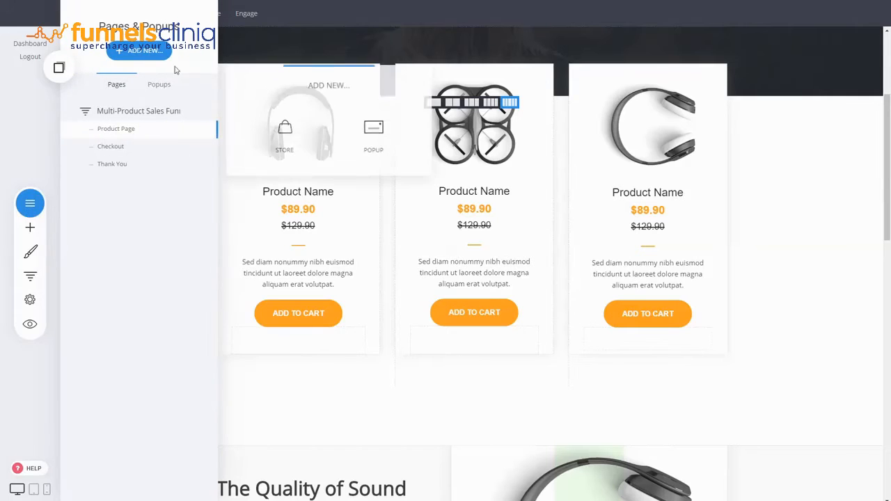
click(357, 143)
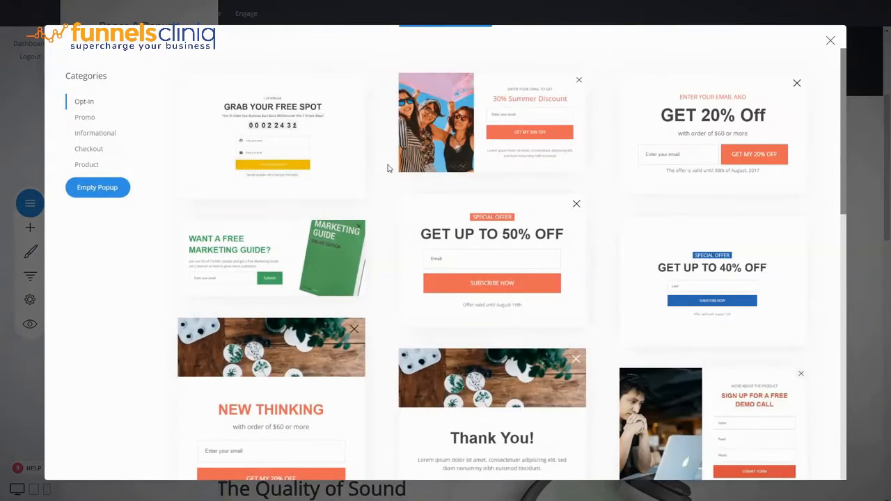
click(94, 170)
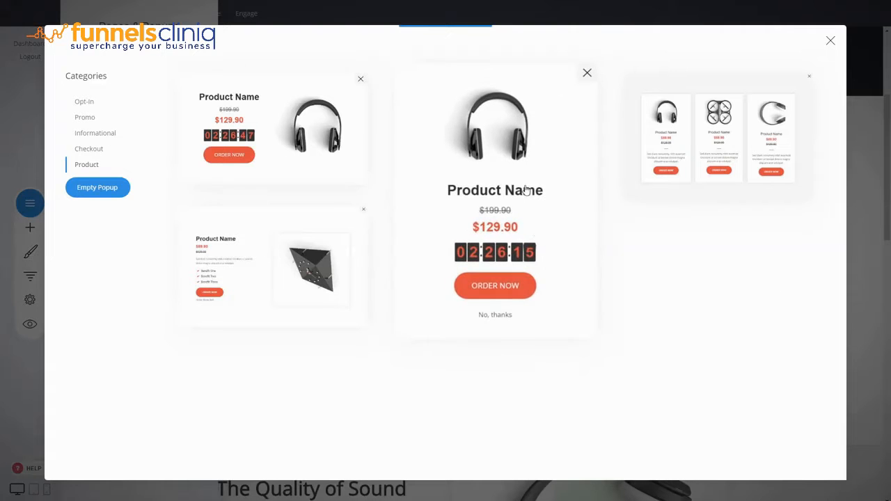
click(472, 175)
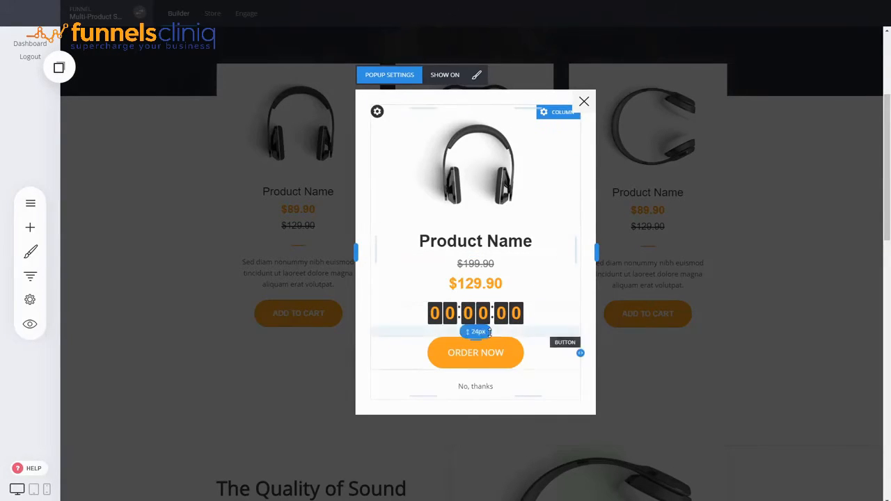
Name the popup Upsell in its settings and save the popup.
click(389, 75)
drag(400, 230, 252, 220)
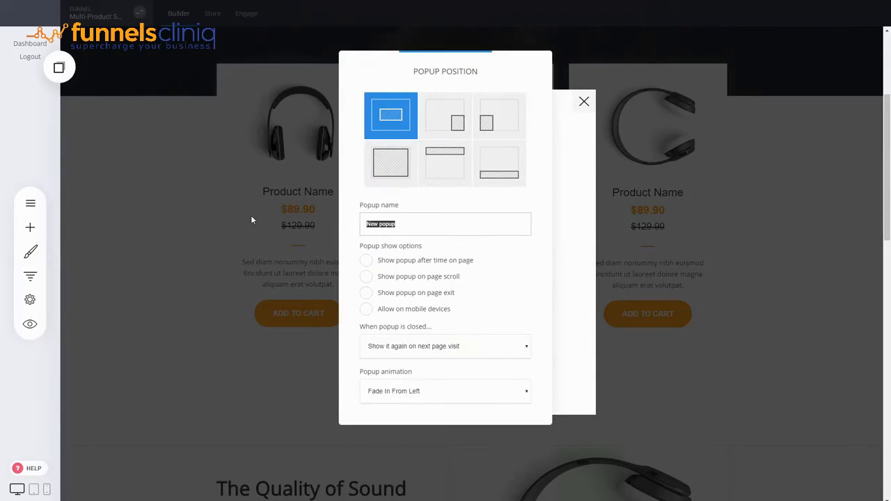
text(Upsell 1)
click(580, 195)
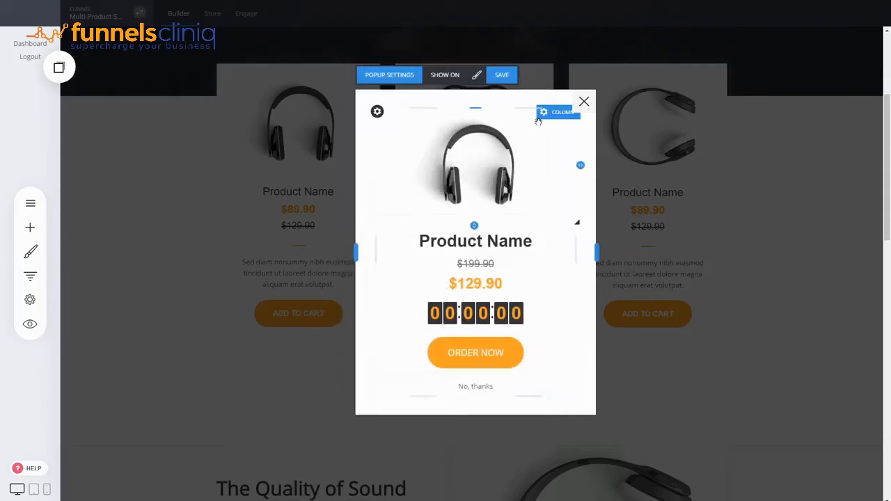
click(502, 75)
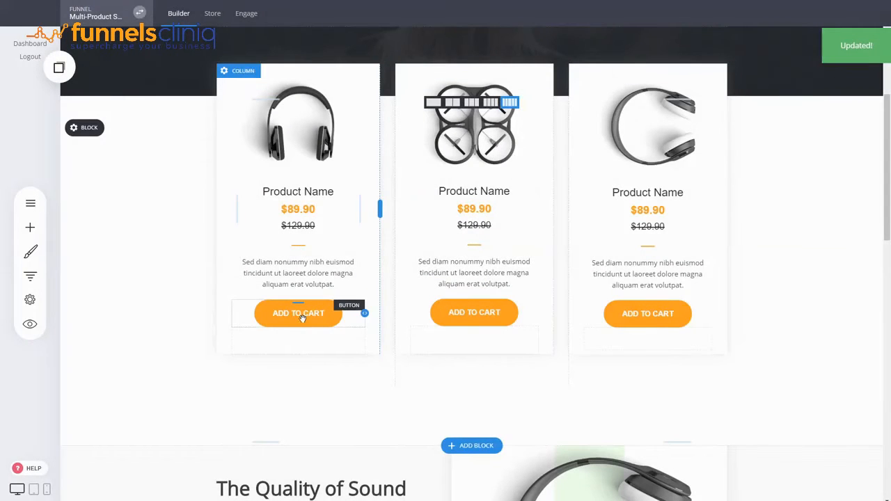
Link the first product's Add to Cart button to open the new popup and save the page changes.
click(301, 318)
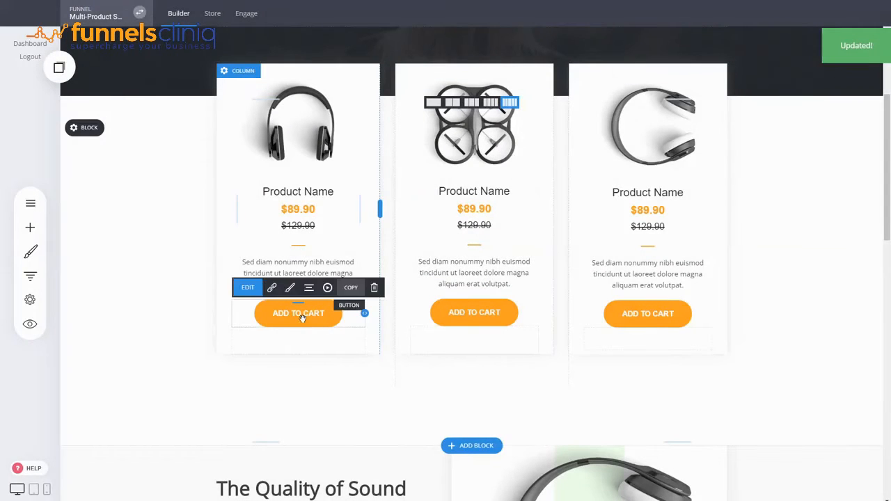
click(272, 290)
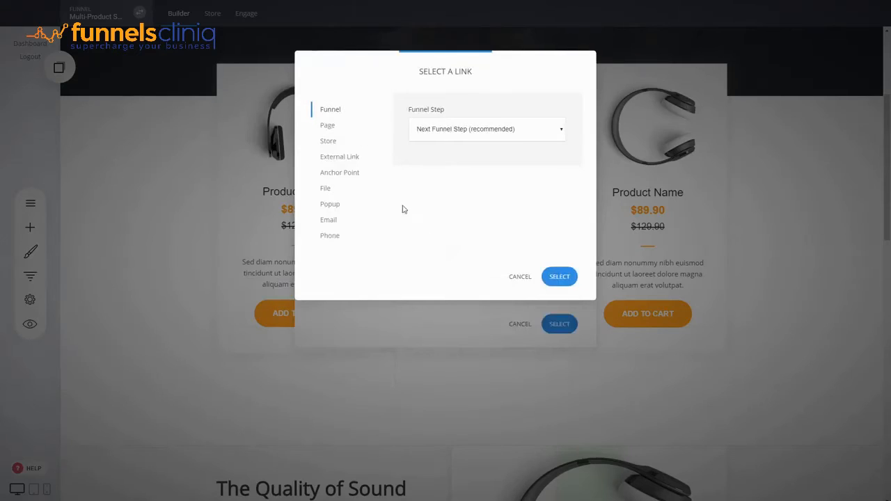
click(339, 210)
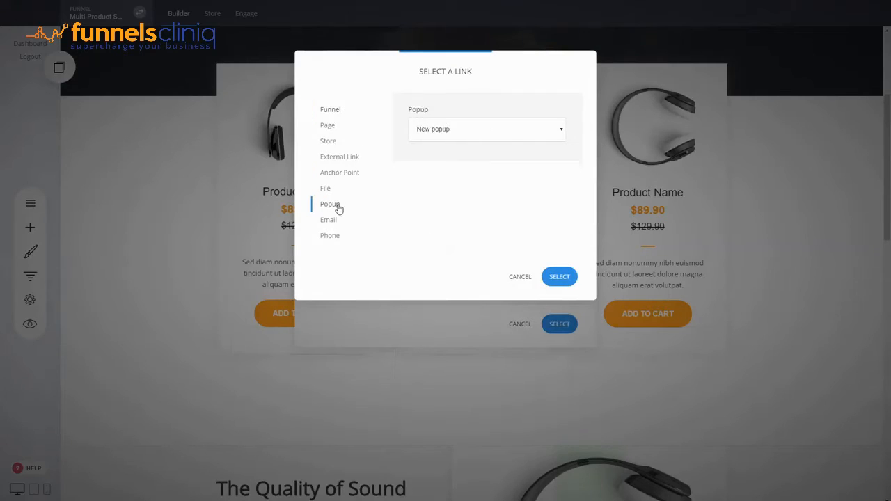
click(436, 157)
click(553, 278)
click(560, 324)
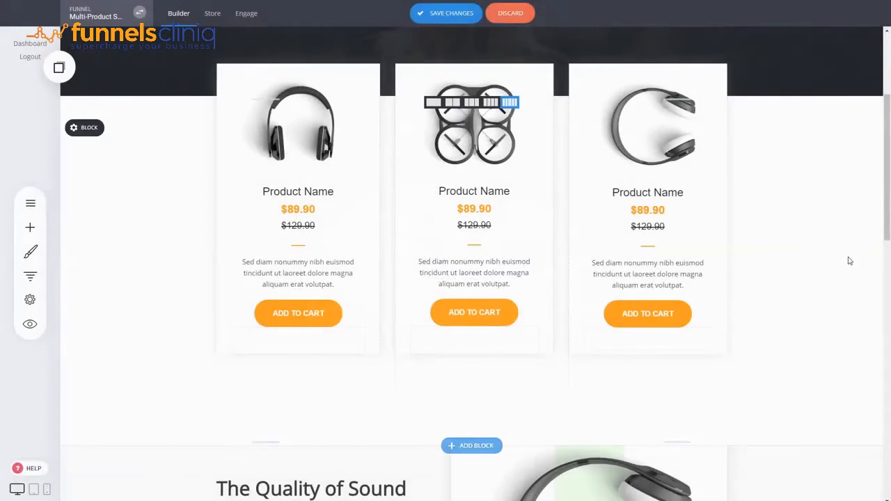
click(464, 14)
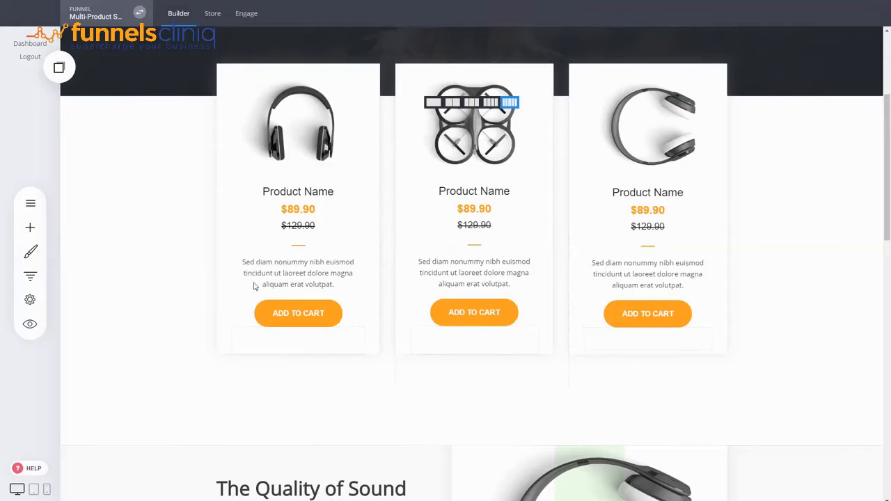
Preview the page and test the first product's Add to Cart button opening the upsell popup, then close the popup.
click(30, 324)
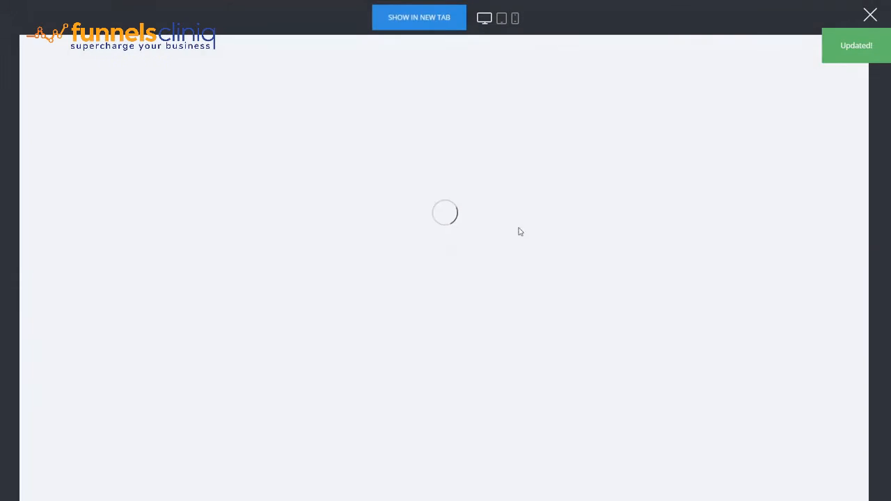
scroll(378, 249, down, 2)
scroll(378, 249, down, 2)
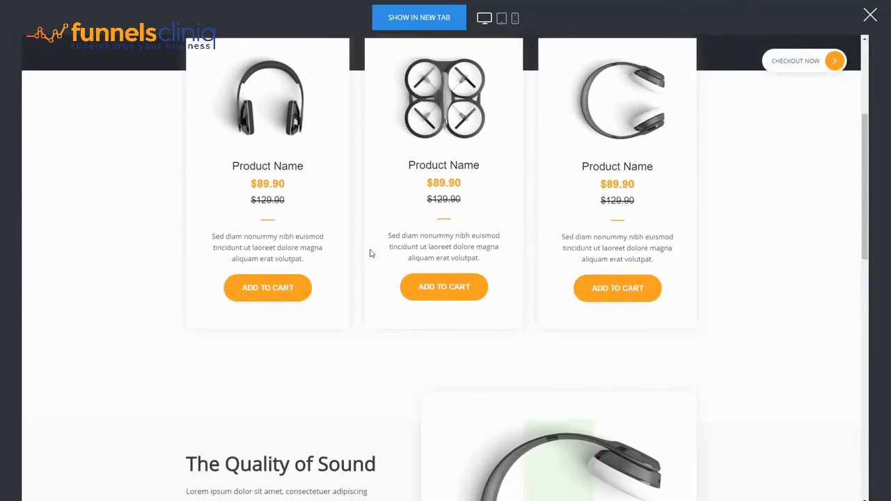
click(289, 293)
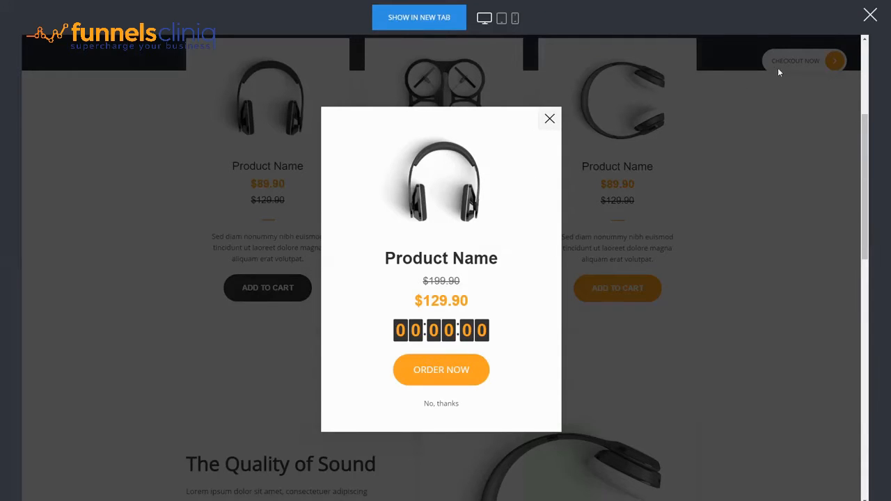
click(550, 119)
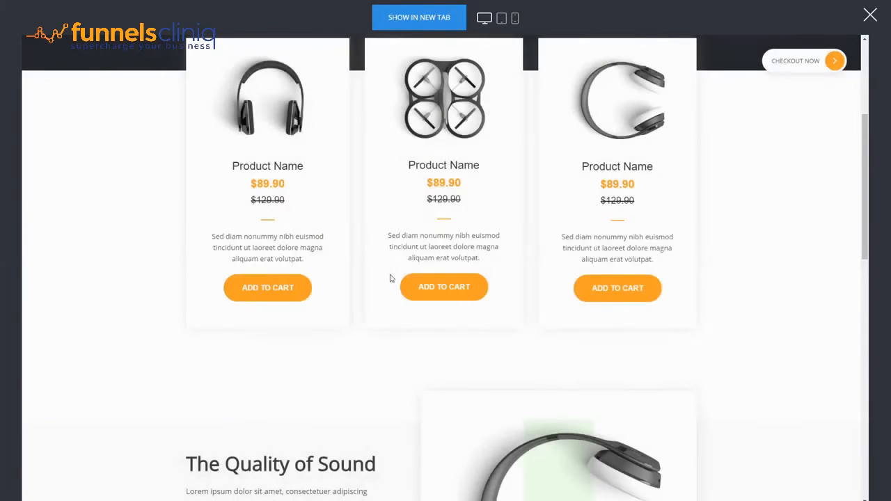
Proceed from the preview's product section to the checkout page.
scroll(422, 246, up, 4)
scroll(434, 238, down, 2)
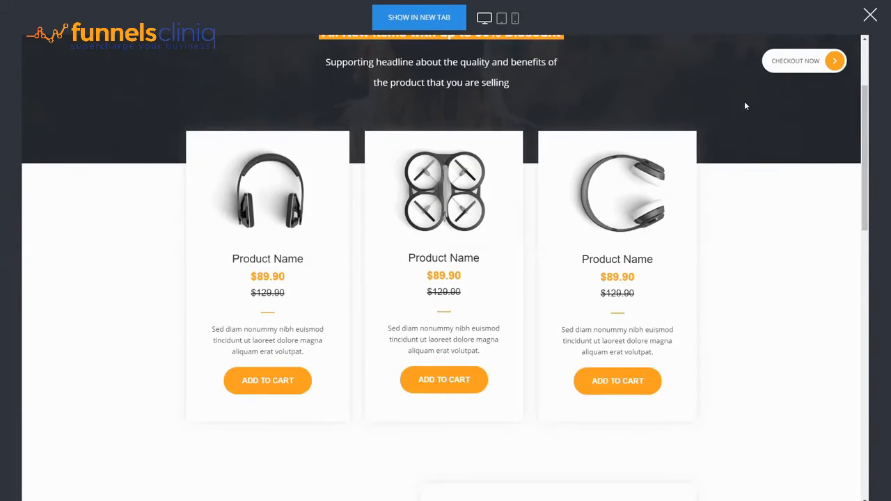
click(830, 62)
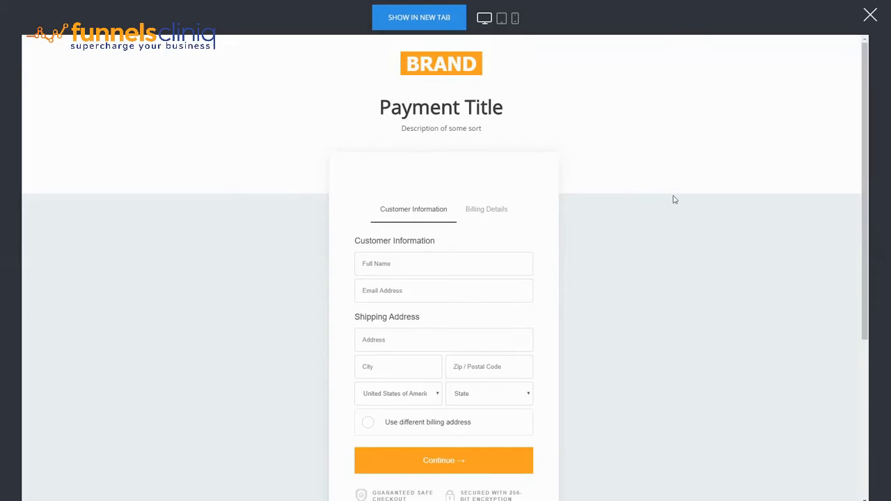
scroll(674, 200, down, 3)
scroll(656, 221, up, 3)
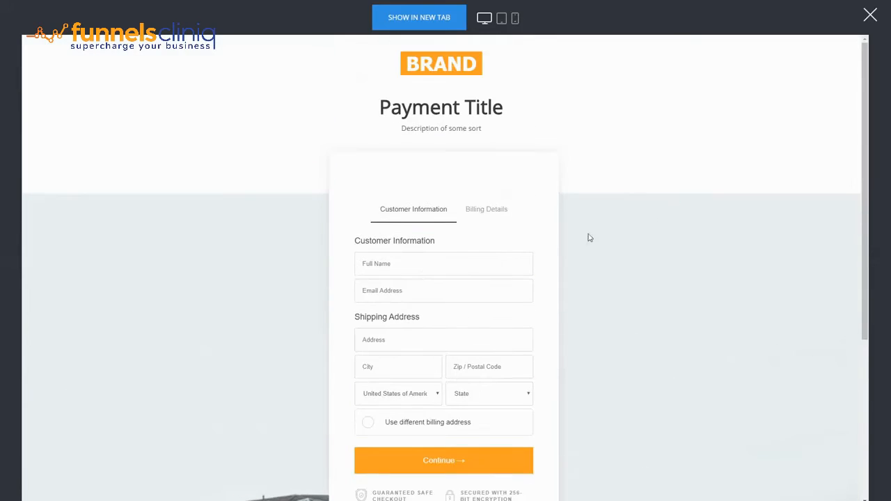
Fill the checkout form with test customer name, email, address, city and zip, continue to billing details, and close the preview.
click(410, 268)
text(dasdasdas)
click(412, 289)
text(dsadasa@domain.com)
key(ctrl+a)
click(390, 332)
text(dasdas)
click(384, 363)
text(dasdasdsa)
click(490, 367)
text(3232)
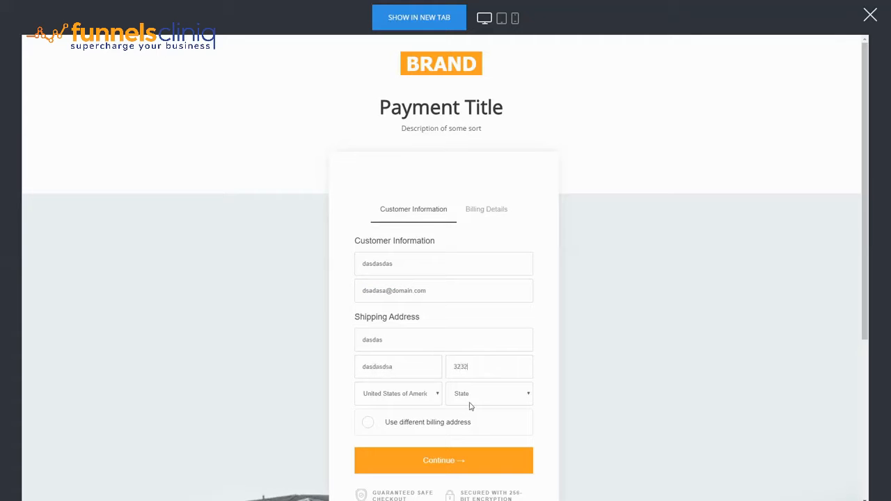
click(449, 468)
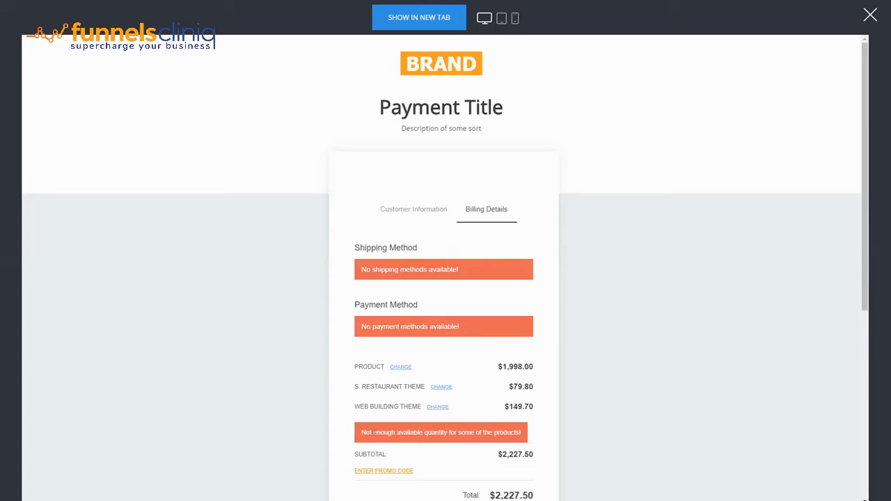
scroll(528, 206, down, 2)
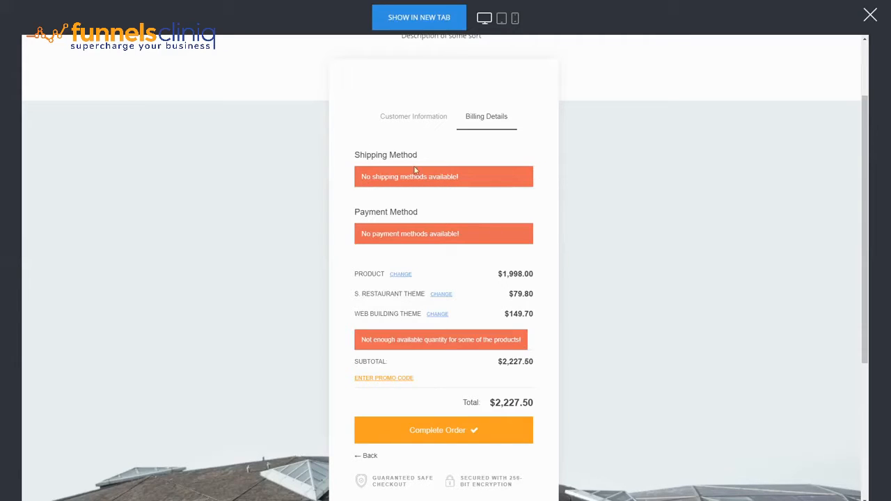
click(870, 15)
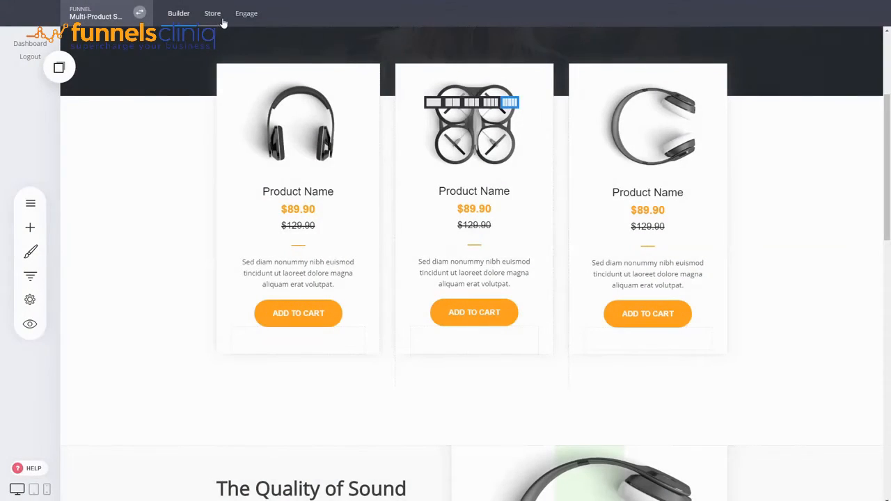
Open the store settings and review the shipping and payment method options.
click(220, 17)
click(529, 193)
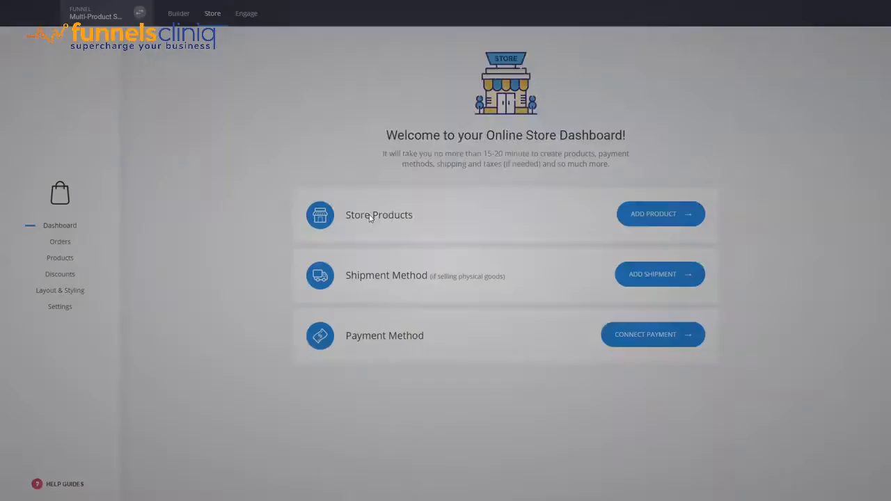
click(69, 312)
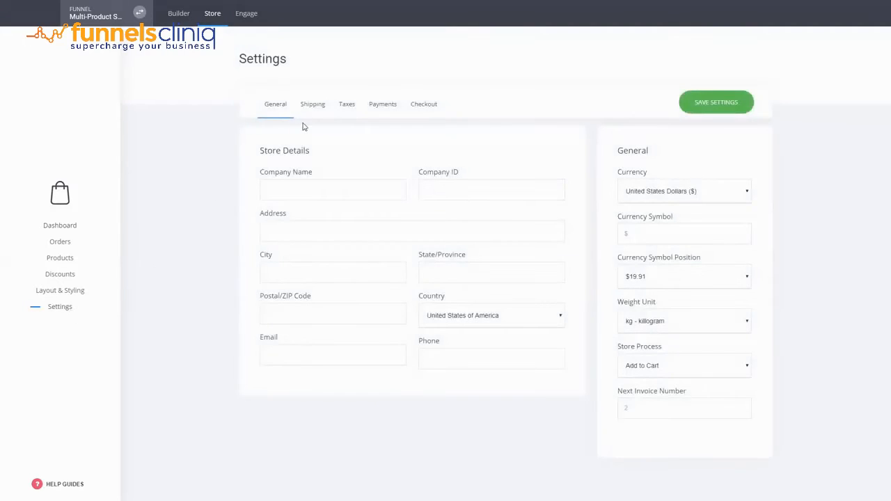
click(312, 109)
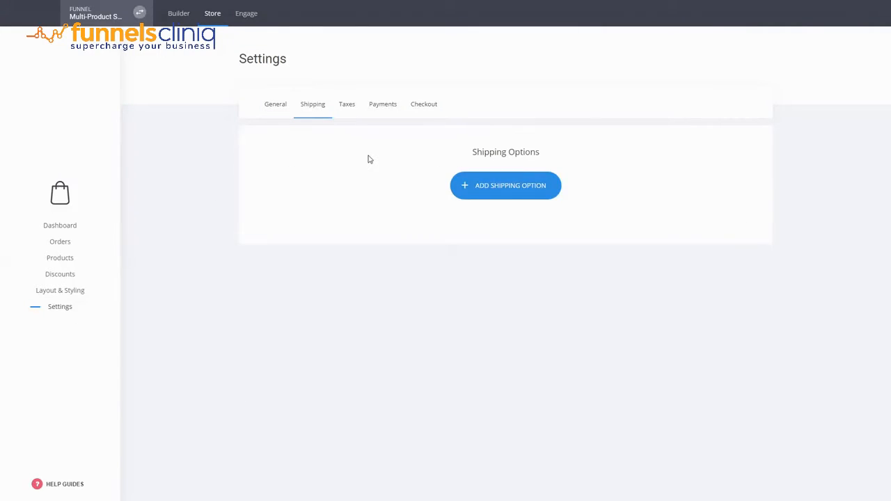
click(369, 106)
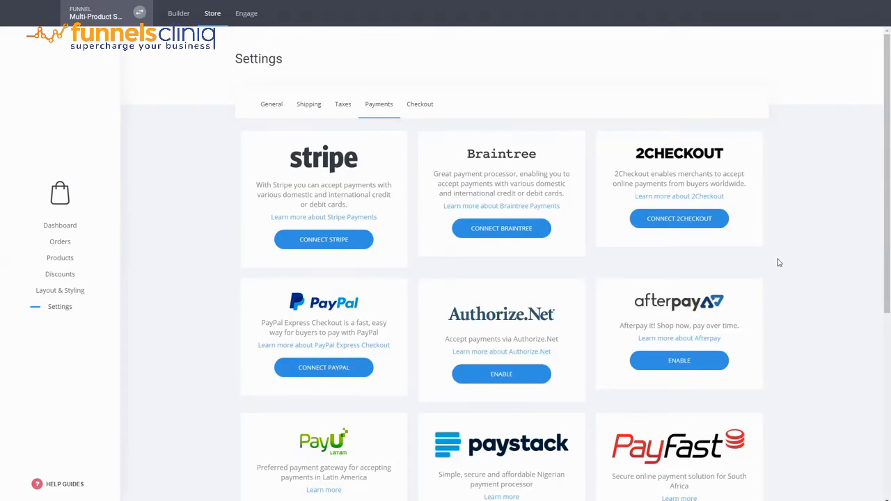
scroll(374, 416, down, 5)
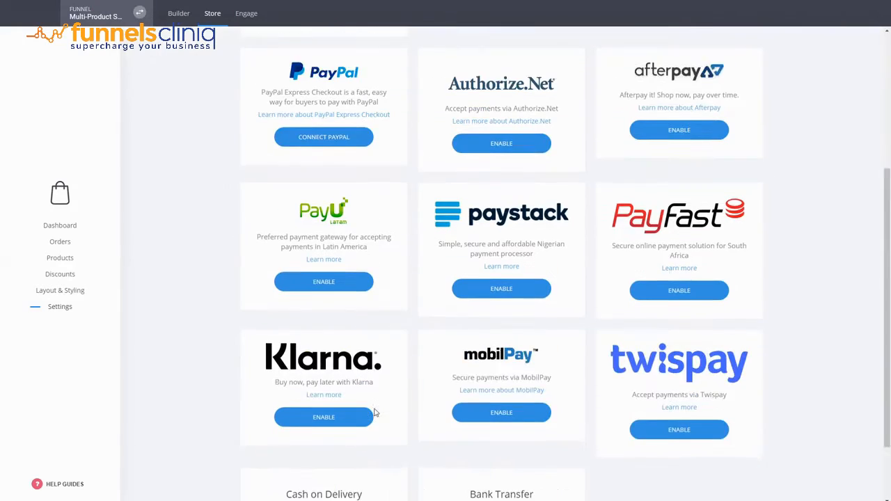
scroll(278, 158, up, 4)
scroll(695, 400, down, 5)
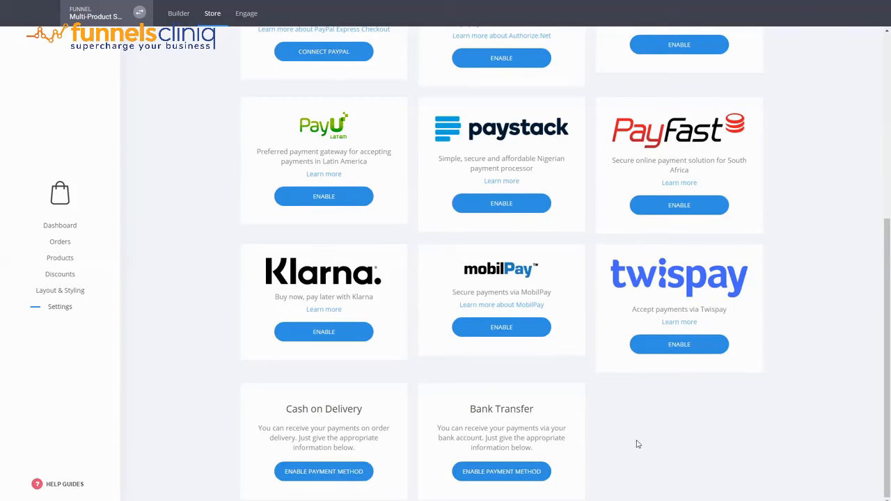
click(54, 264)
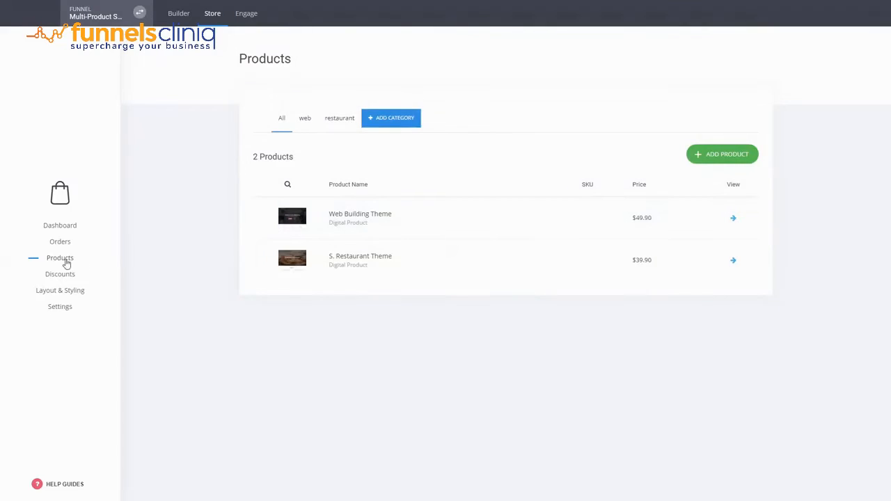
click(712, 156)
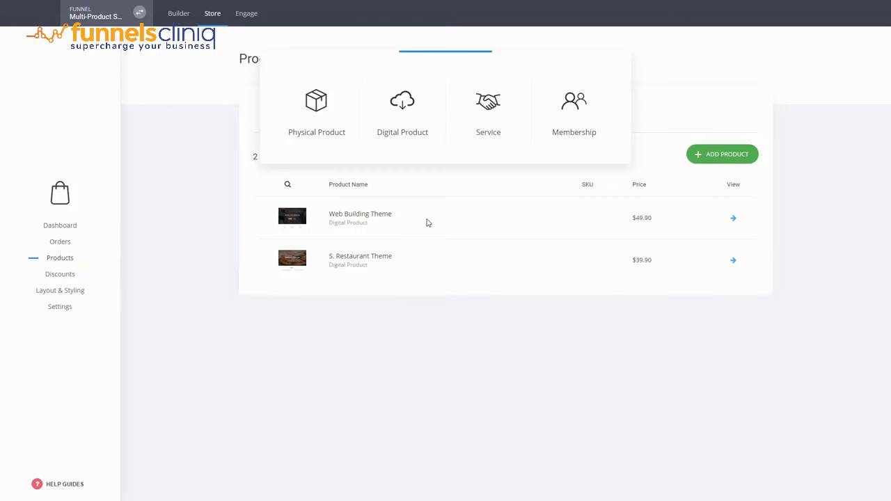
click(497, 139)
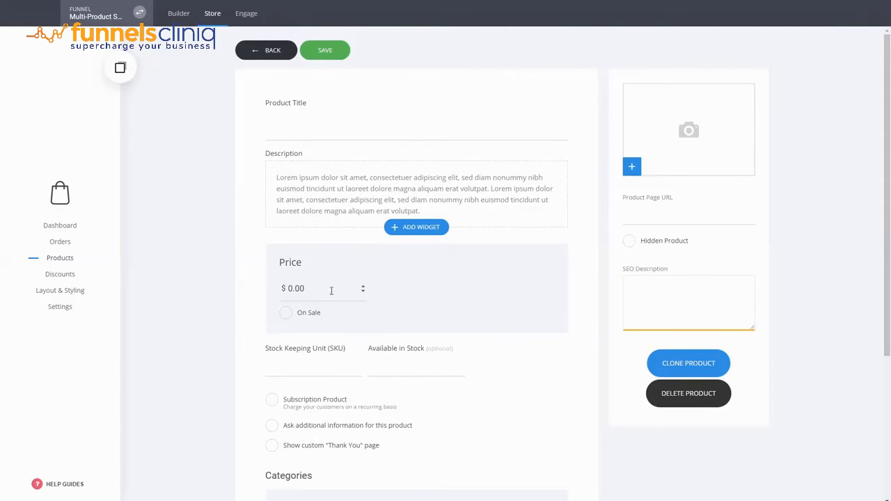
click(311, 410)
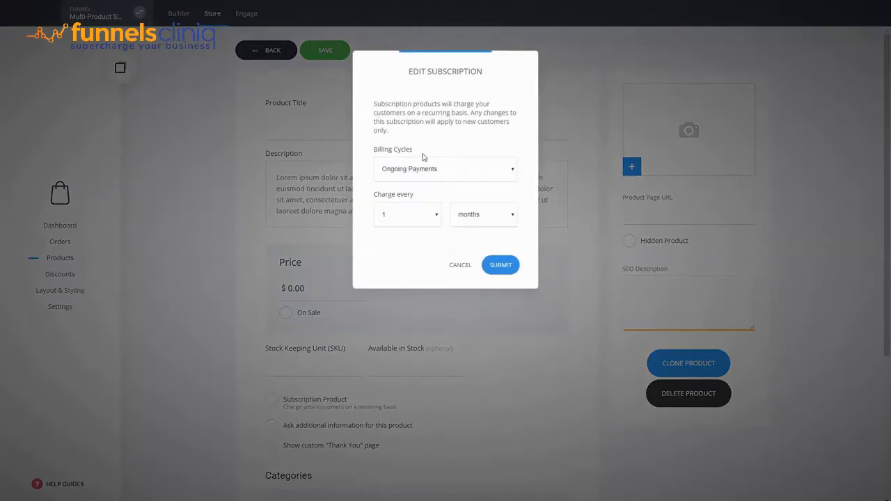
click(460, 265)
click(266, 50)
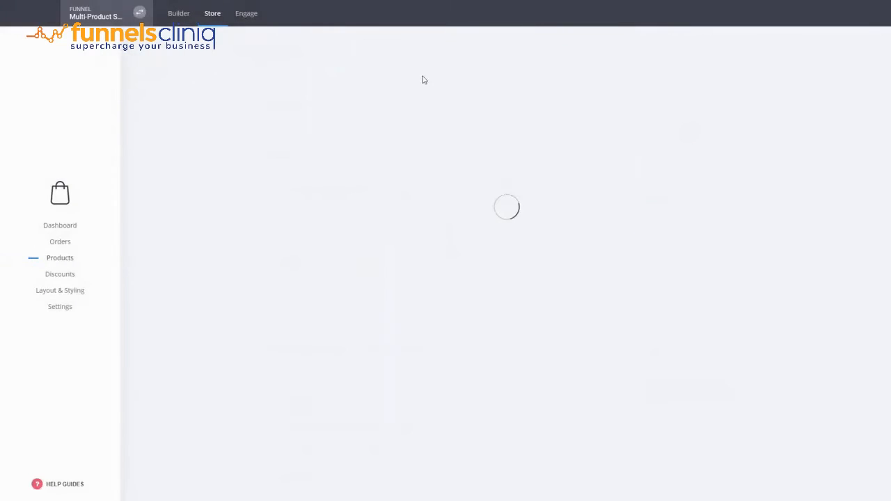
Return to the builder and scroll through the funnel page.
click(184, 18)
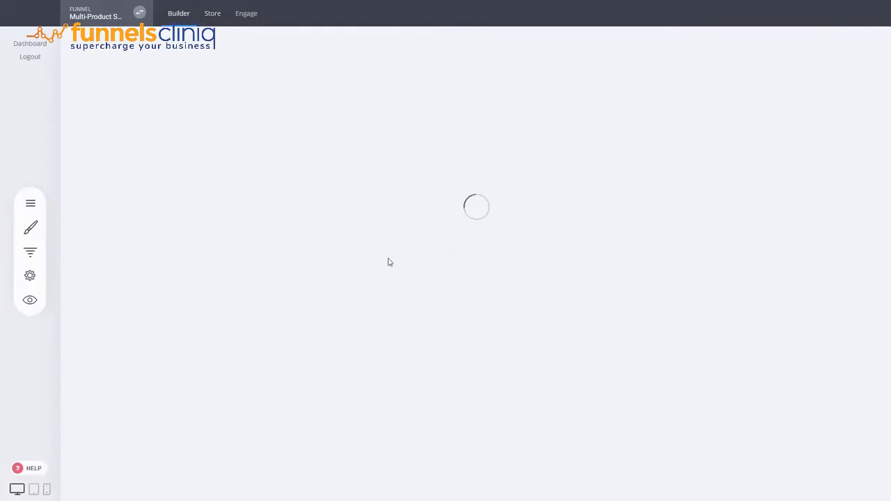
scroll(610, 398, down, 2)
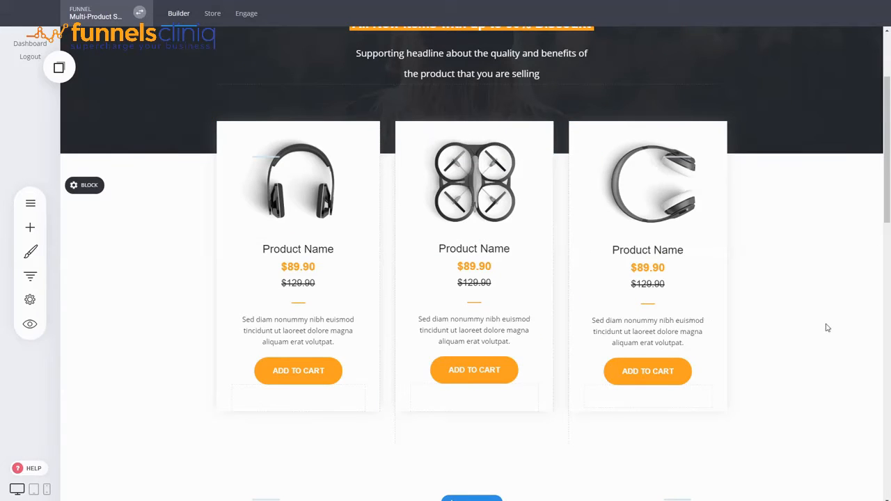
scroll(822, 327, down, 7)
scroll(304, 281, up, 3)
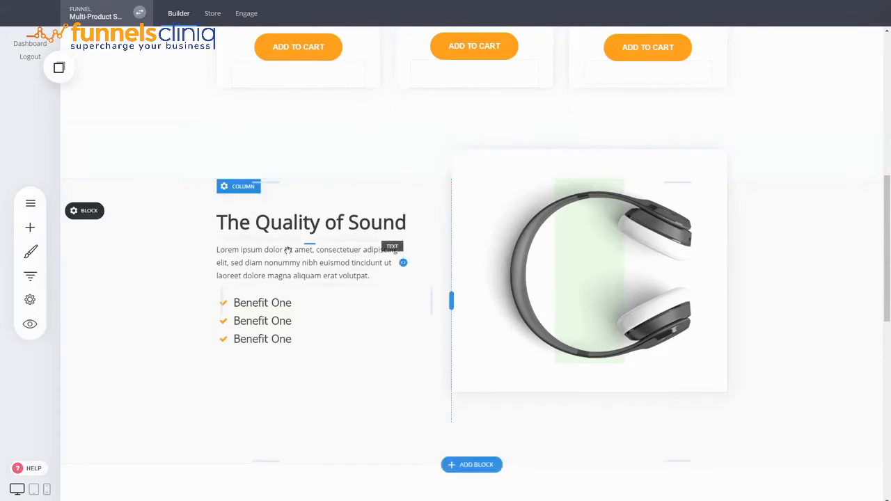
scroll(176, 123, up, 3)
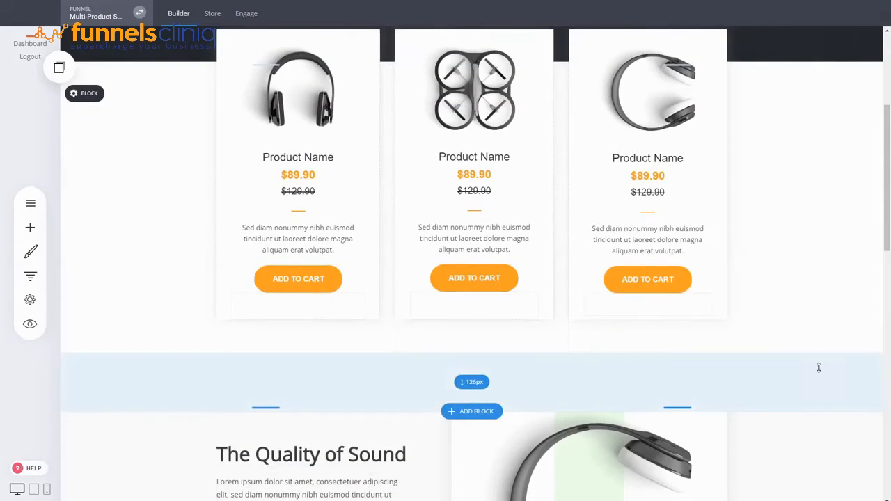
drag(888, 185, 890, 124)
scroll(814, 356, up, 1)
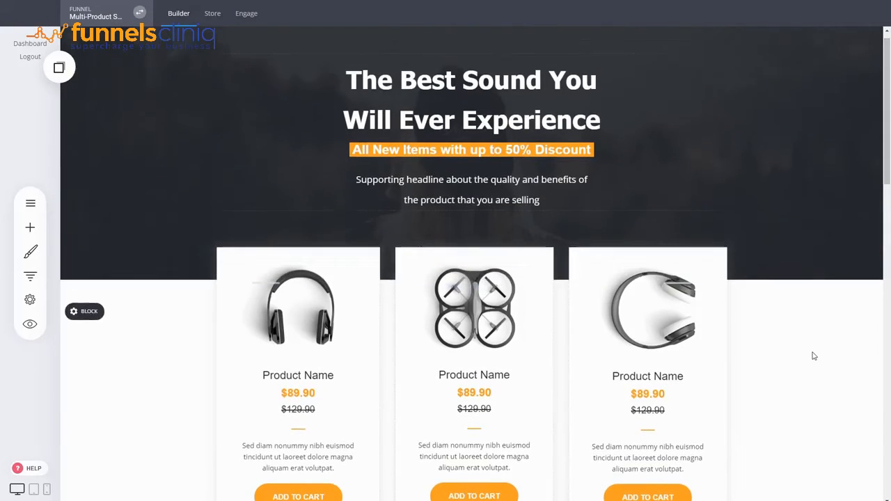
drag(890, 84, 888, 173)
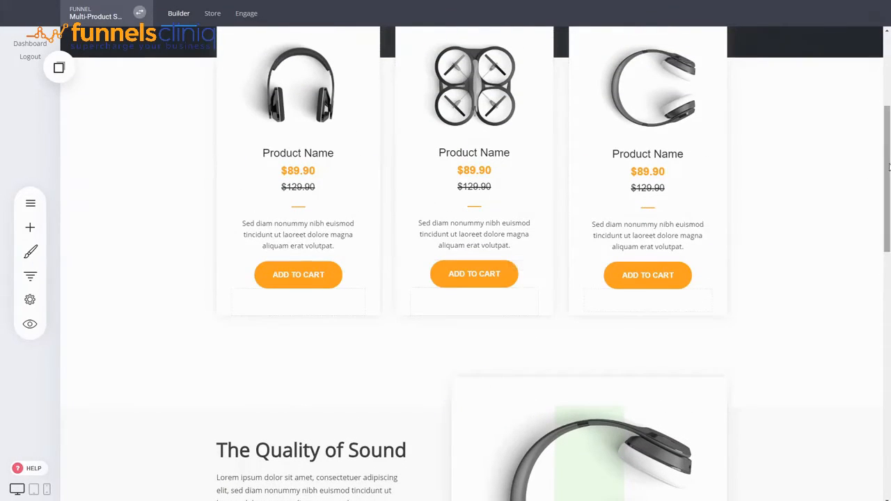
scroll(856, 362, down, 10)
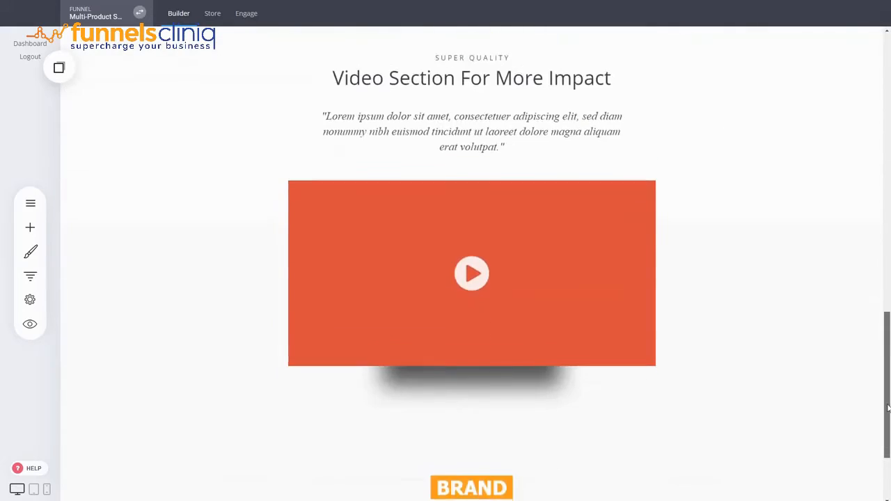
scroll(127, 276, up, 10)
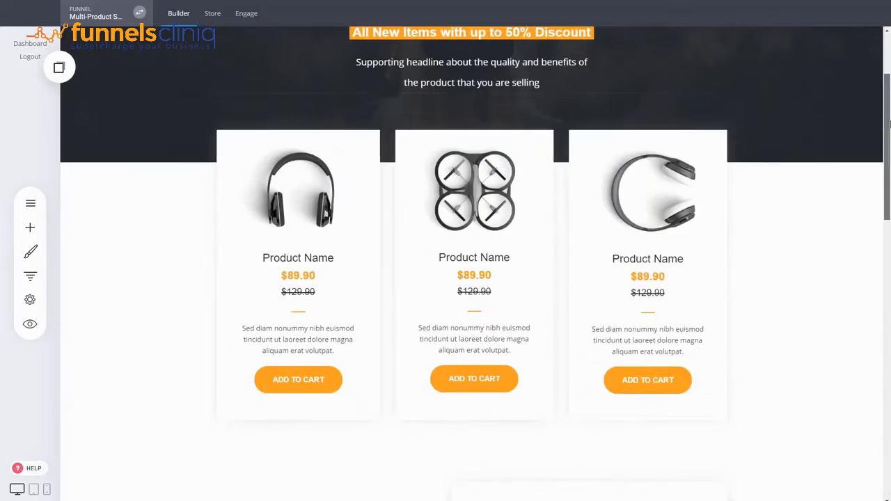
Review the funnel's steps list and scroll through the product cards section.
click(30, 277)
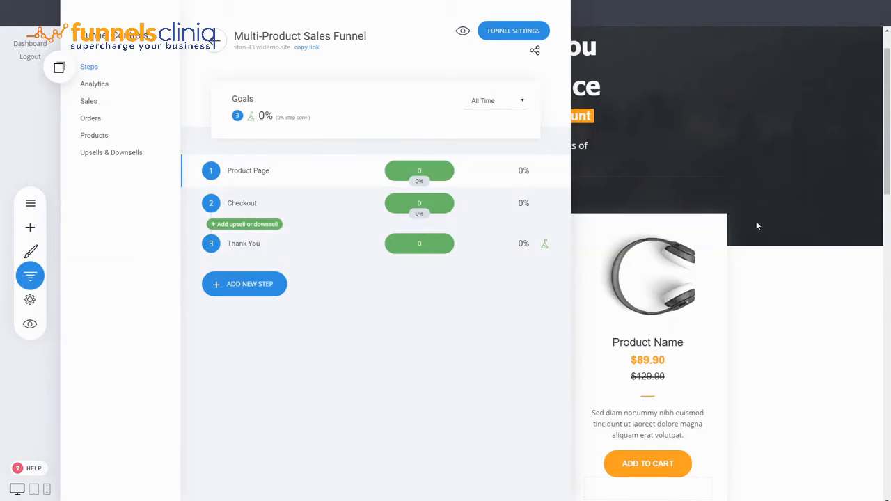
click(777, 217)
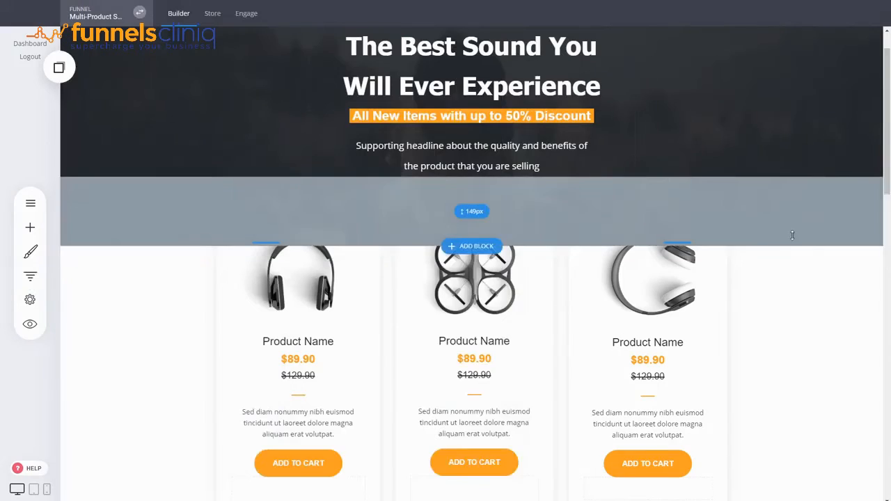
scroll(792, 236, down, 2)
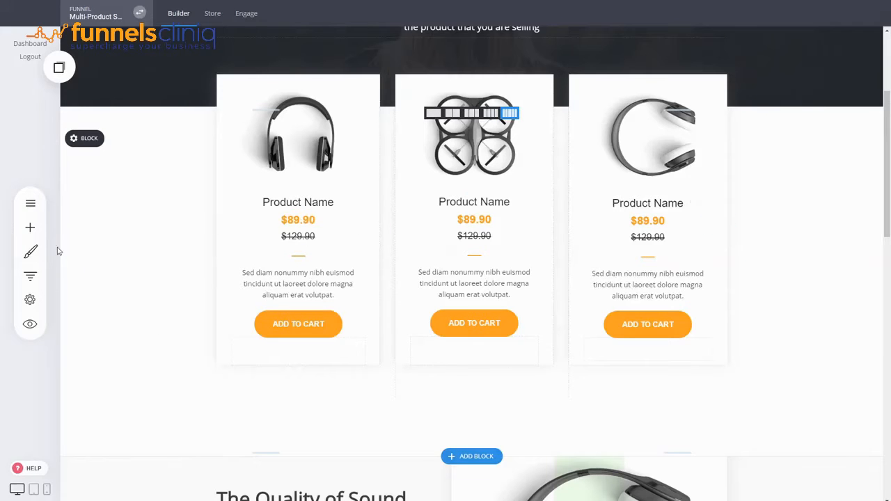
Create a new funnel from the Course Funnel with dedicated courses template, named Multi-Product with Dedicated Pages.
click(30, 278)
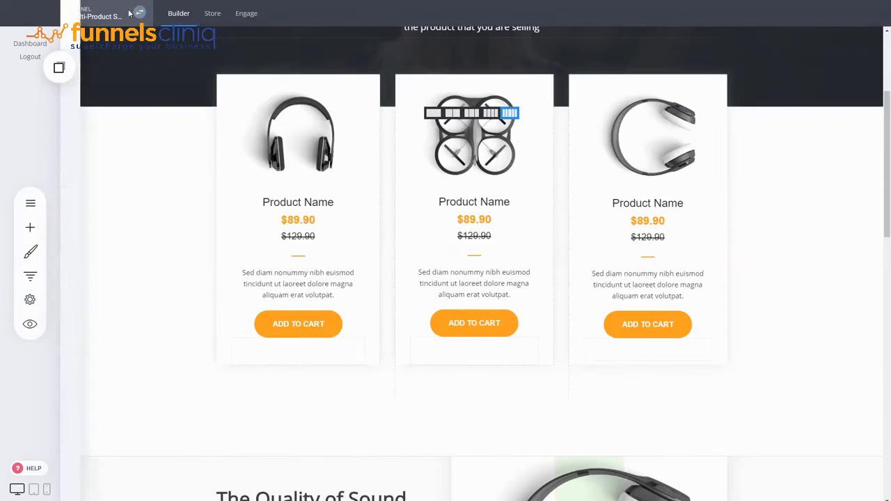
click(220, 93)
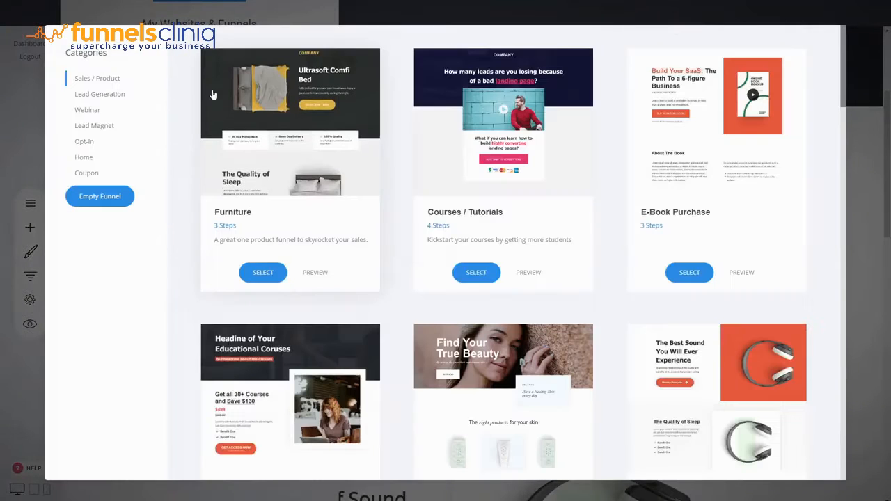
scroll(397, 249, down, 15)
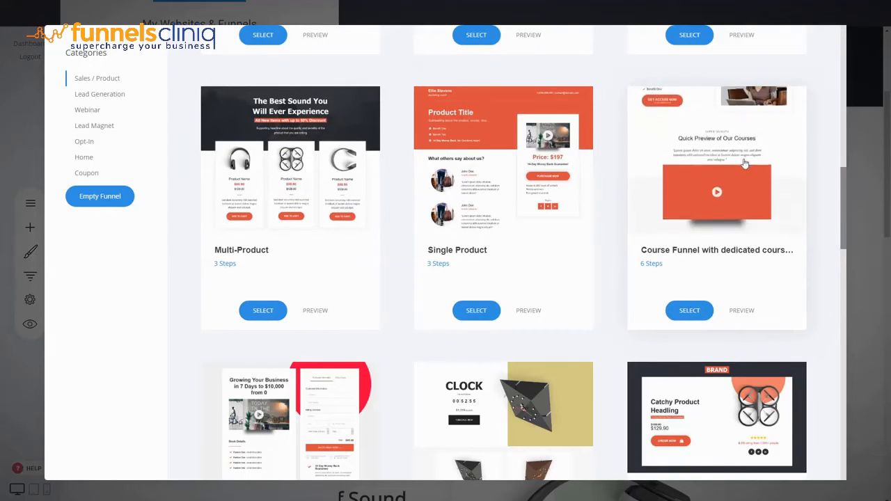
click(686, 308)
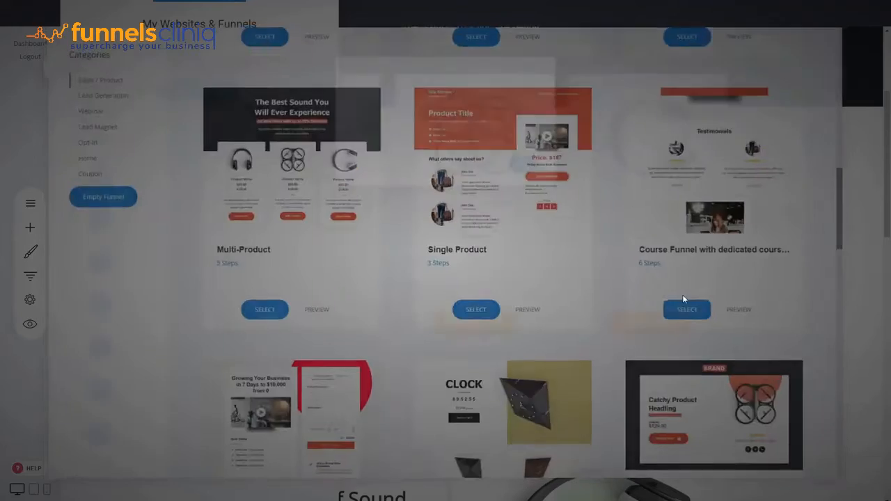
text(Multi-Product with Dedica)
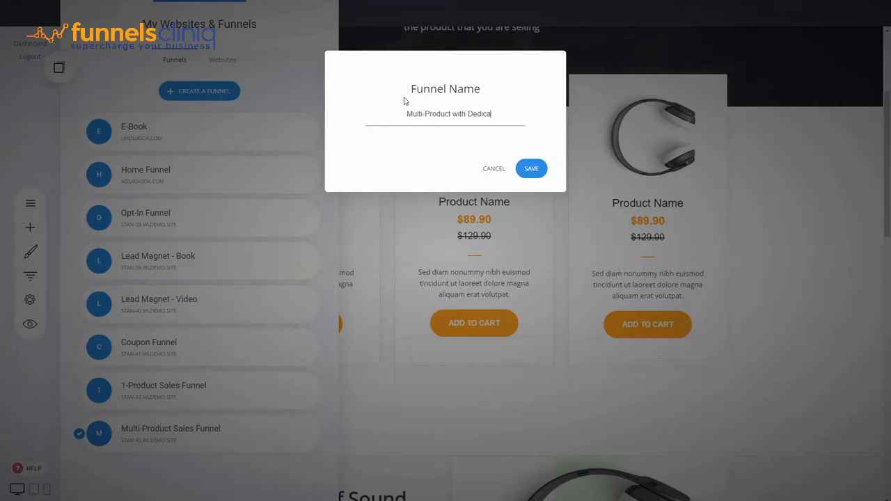
text(ges)
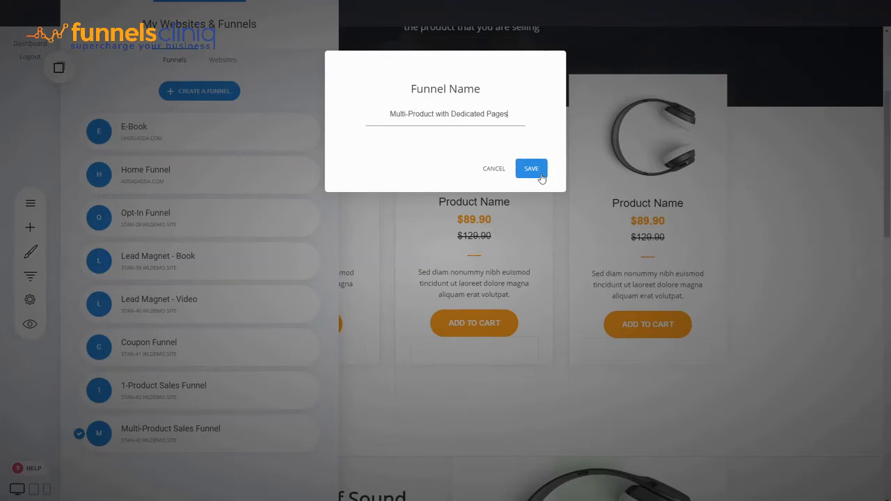
key(Return)
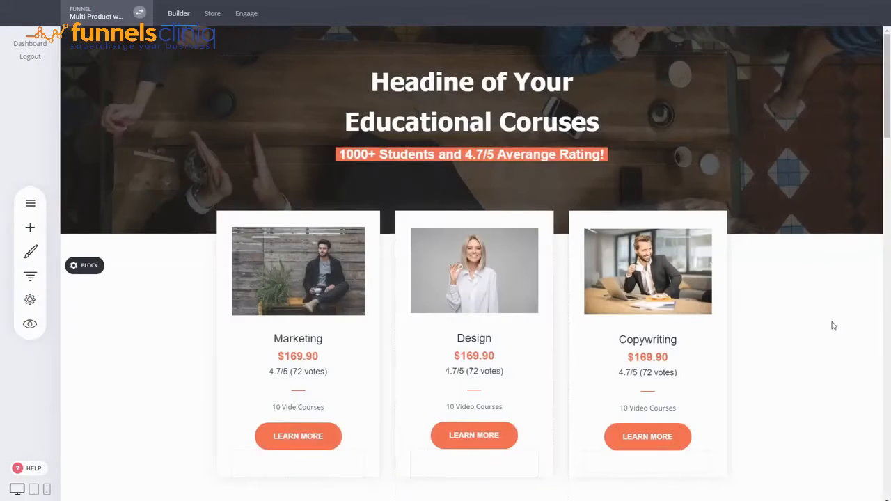
Review the new funnel's steps list and the course cards on its product page.
click(30, 275)
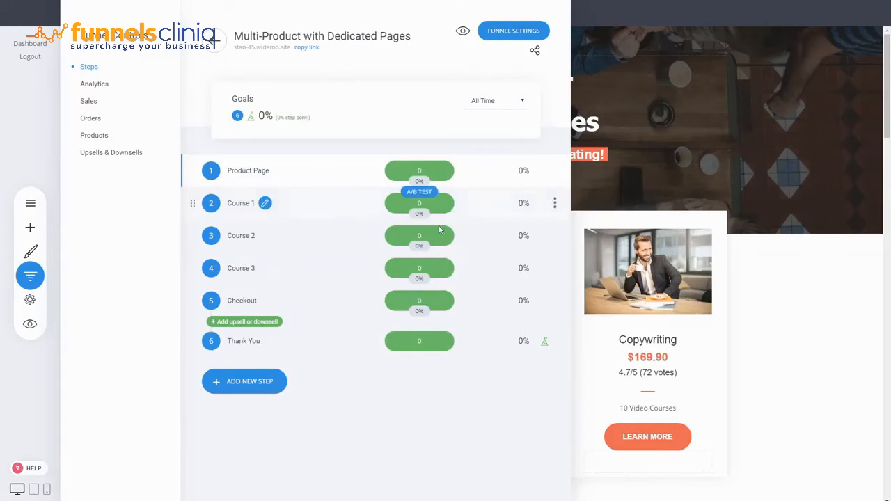
click(750, 280)
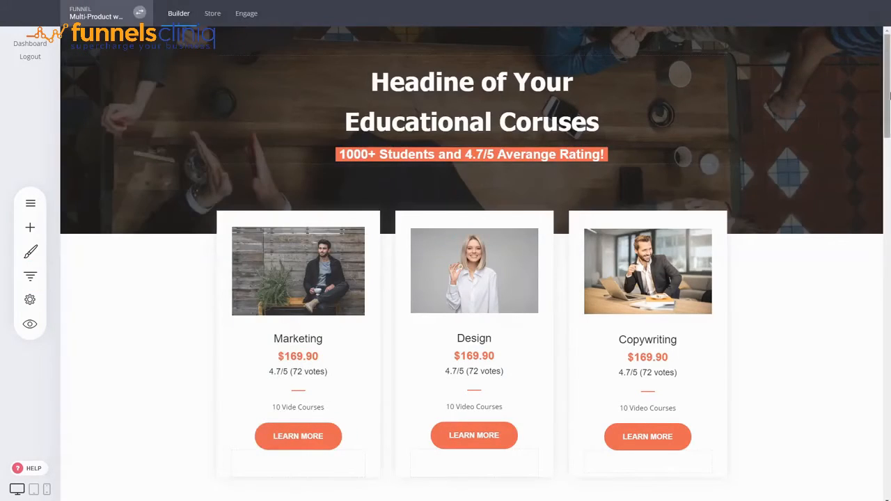
mouse_move(889, 94)
mouse_down()
mouse_move(890, 140)
mouse_move(890, 81)
mouse_move(890, 402)
mouse_move(890, 98)
mouse_up()
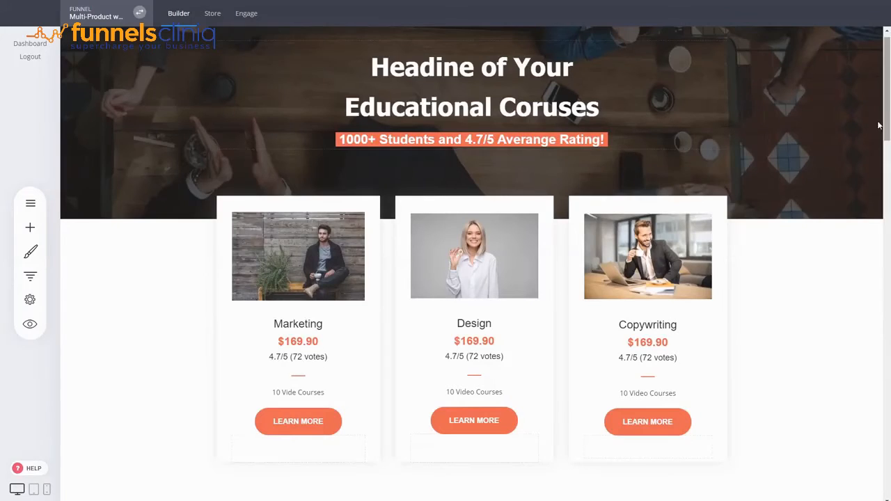
scroll(785, 344, up, 1)
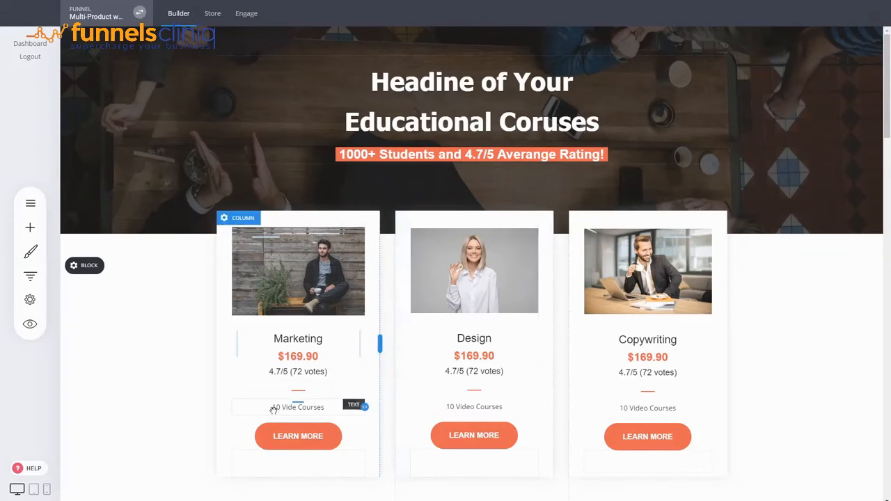
Correct the Marketing card's course count text to read 10 Video Courses.
click(297, 408)
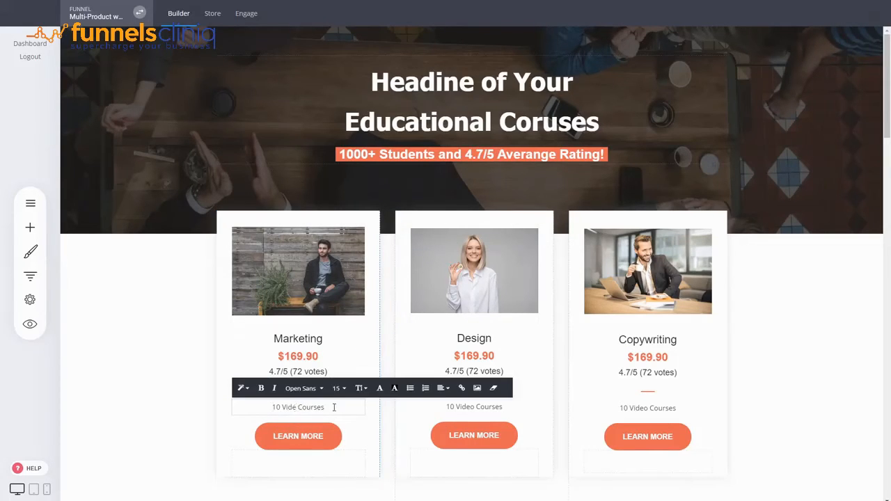
text(o)
click(785, 385)
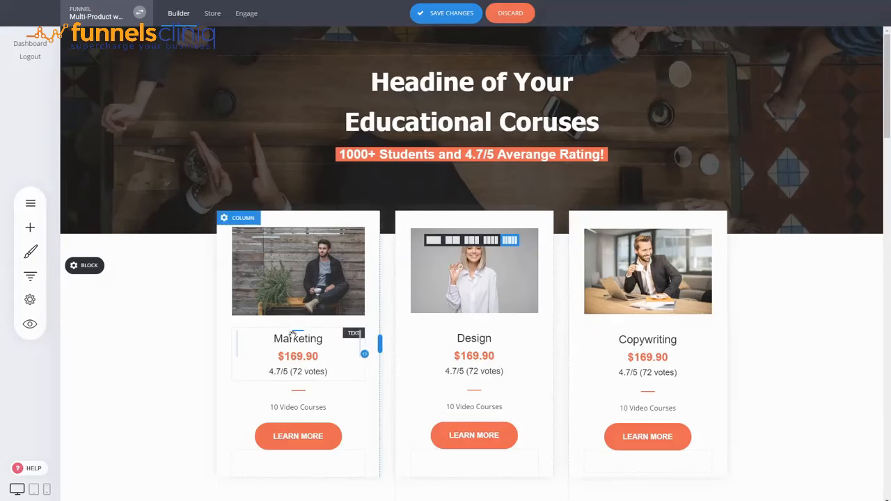
Link the Marketing card's Learn More button to the next funnel step.
scroll(307, 390, down, 2)
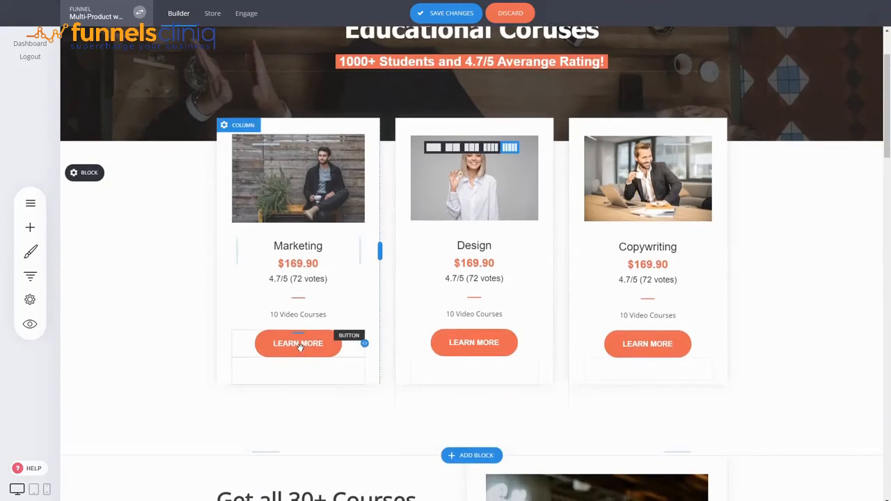
click(301, 345)
click(424, 428)
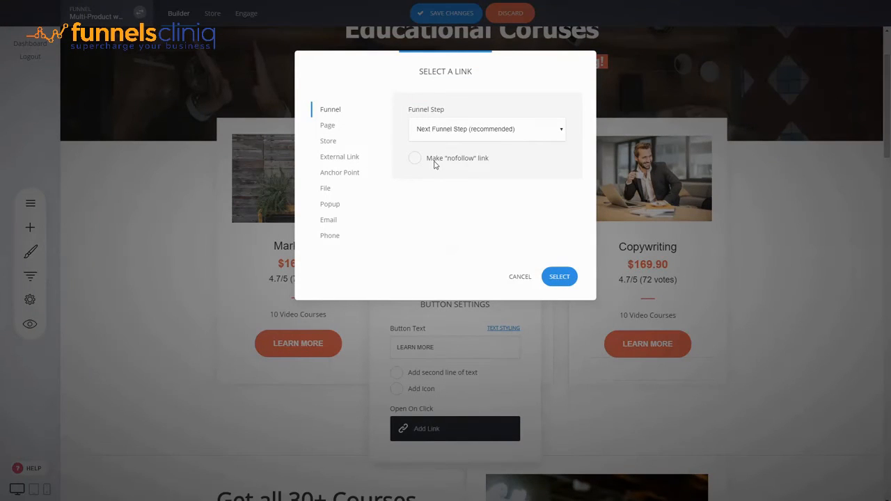
click(434, 163)
click(559, 276)
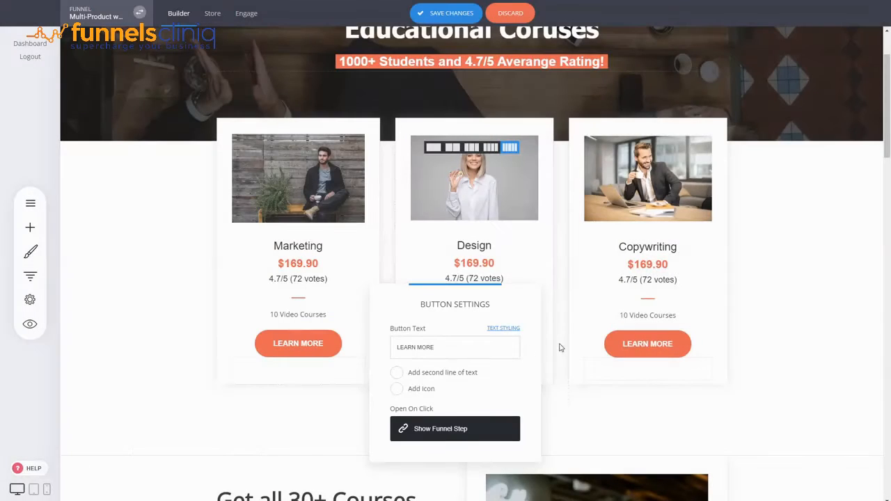
Link the Design card's Learn More button to the Course 2 funnel step.
click(561, 347)
click(478, 344)
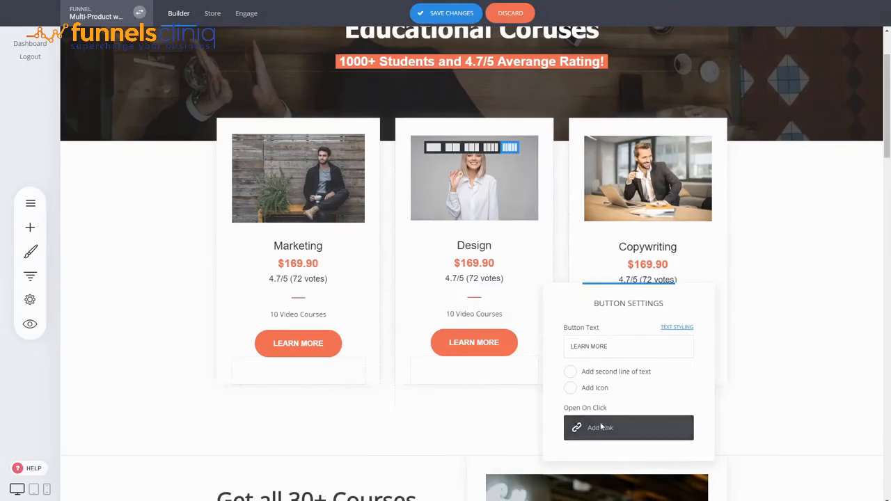
click(601, 427)
click(451, 177)
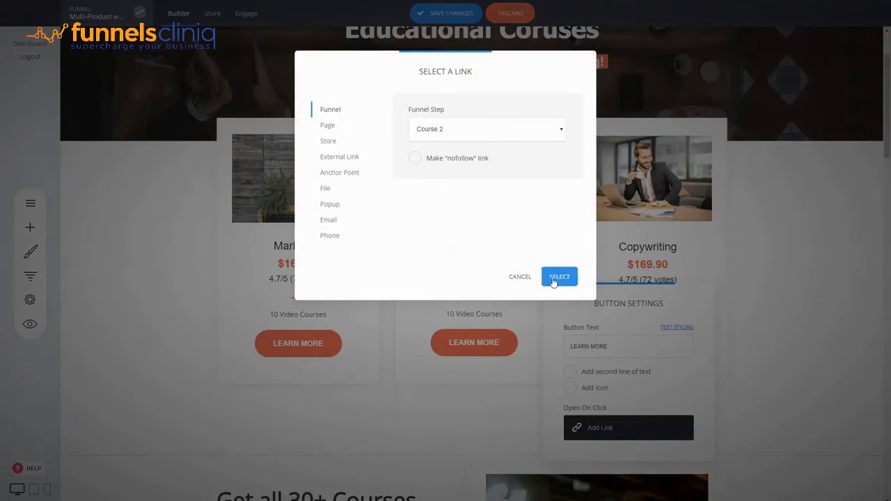
click(559, 279)
Link the Copywriting card's Learn More button to a funnel step and save the page changes.
click(764, 301)
click(650, 348)
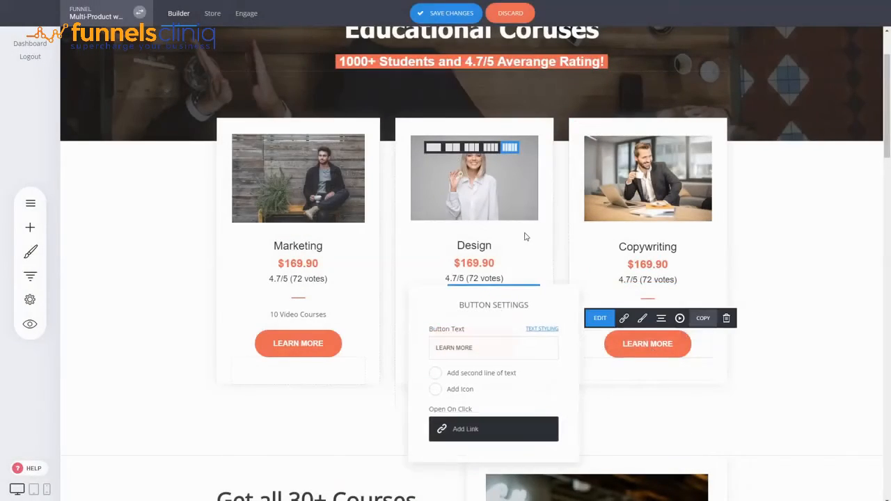
click(478, 429)
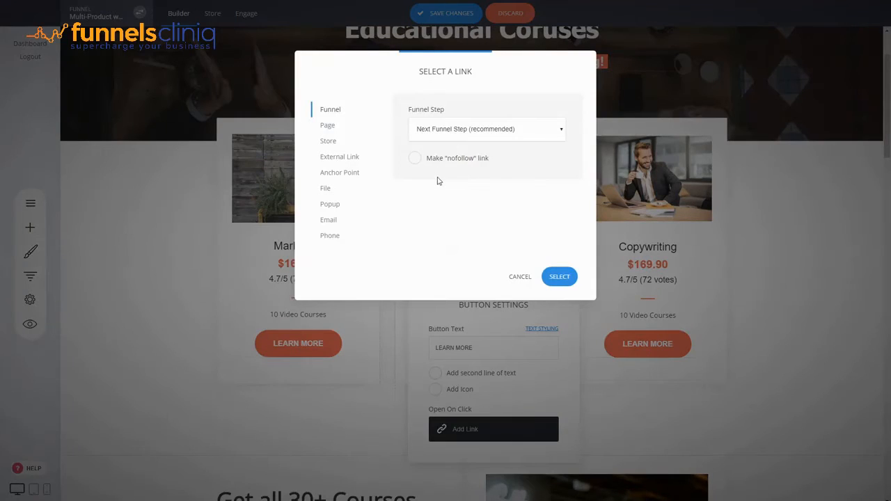
click(438, 182)
click(560, 277)
click(736, 288)
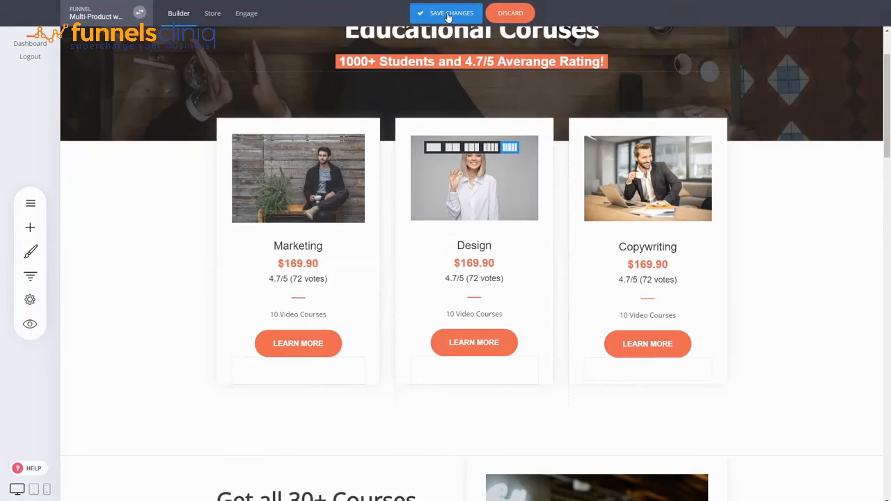
click(448, 15)
Open the Course 1 step page and scroll through its content.
click(31, 277)
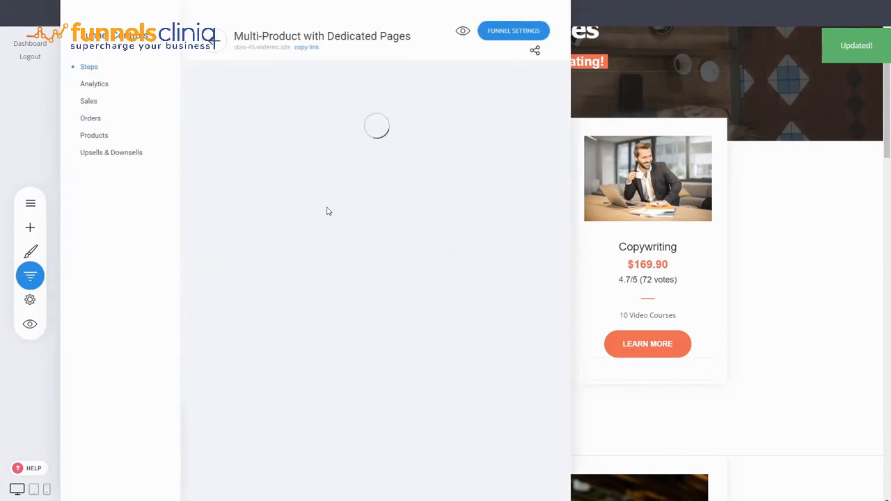
click(243, 211)
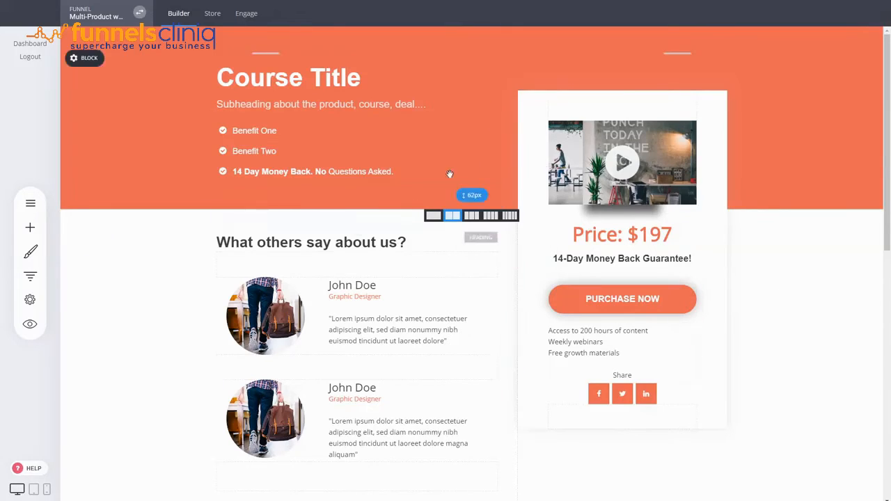
click(665, 238)
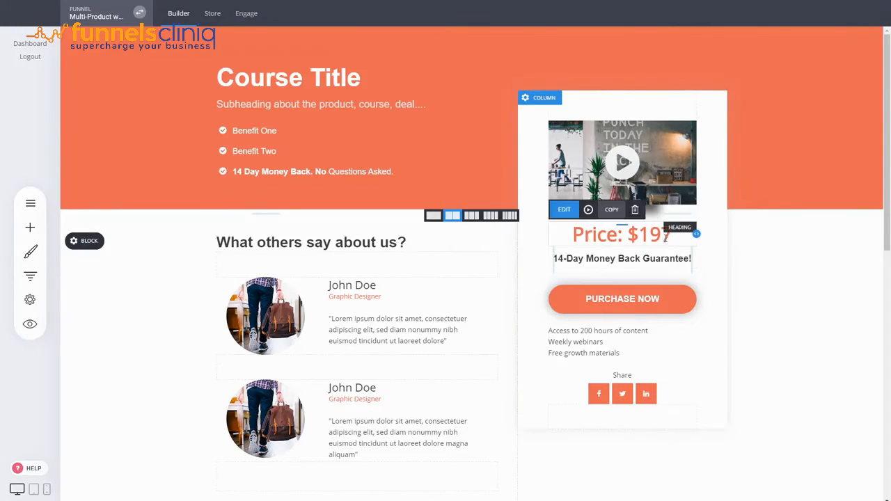
click(806, 311)
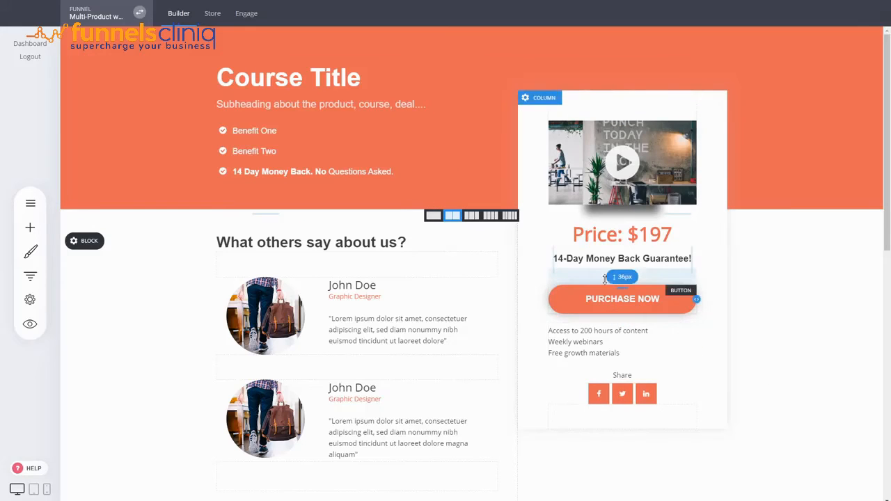
scroll(810, 362, down, 3)
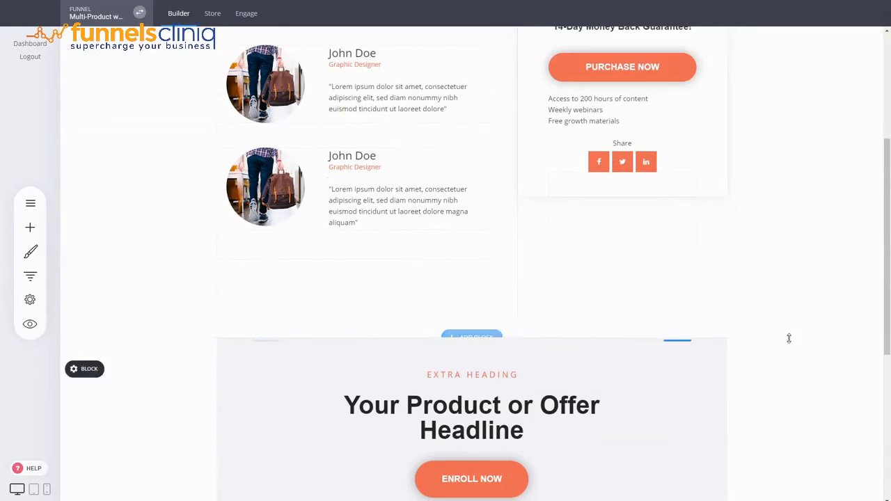
scroll(727, 205, down, 3)
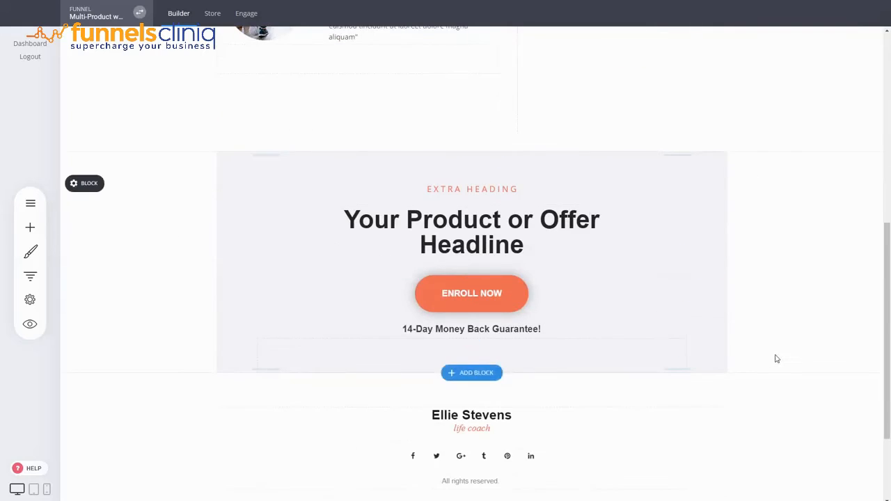
scroll(775, 360, up, 5)
scroll(778, 360, up, 2)
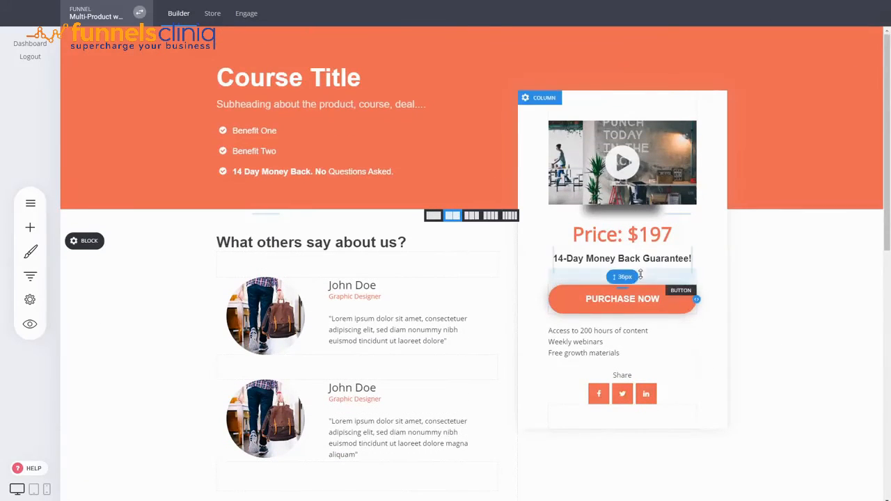
Link the Course 1 Purchase Now button to add the Web Building Theme product to cart, then show the Checkout step.
click(36, 279)
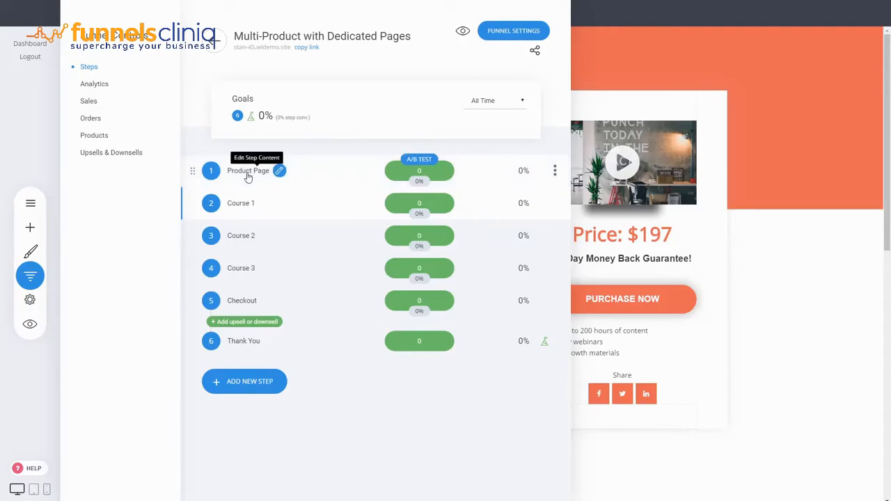
click(775, 272)
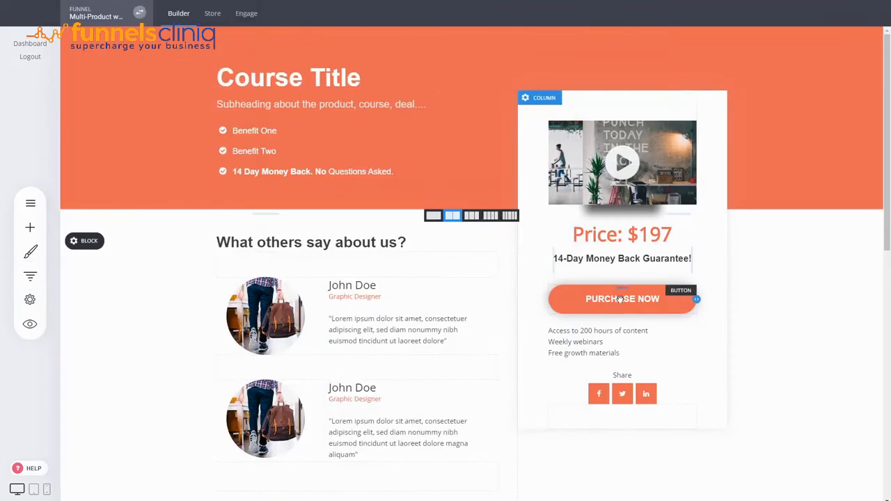
mouse_move(623, 299)
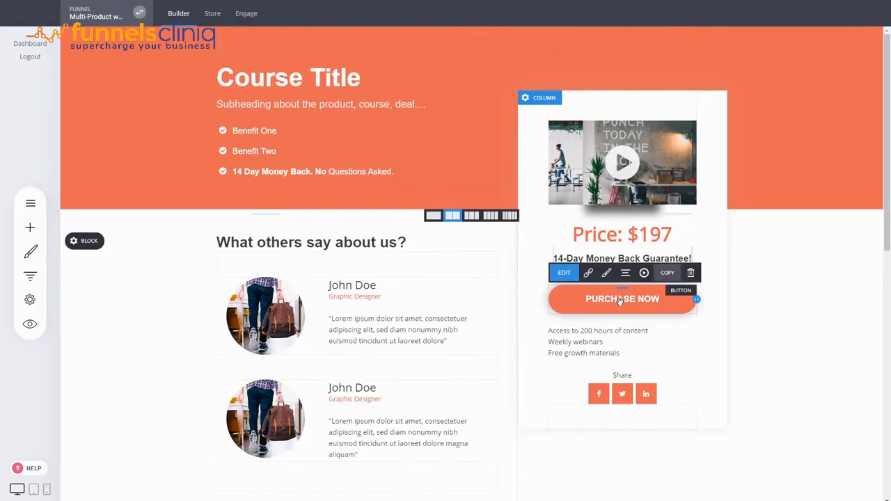
click(587, 273)
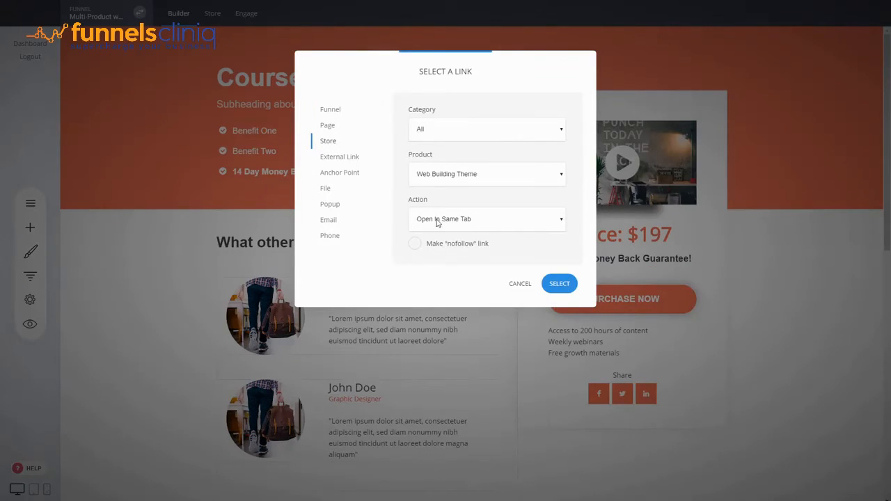
click(436, 257)
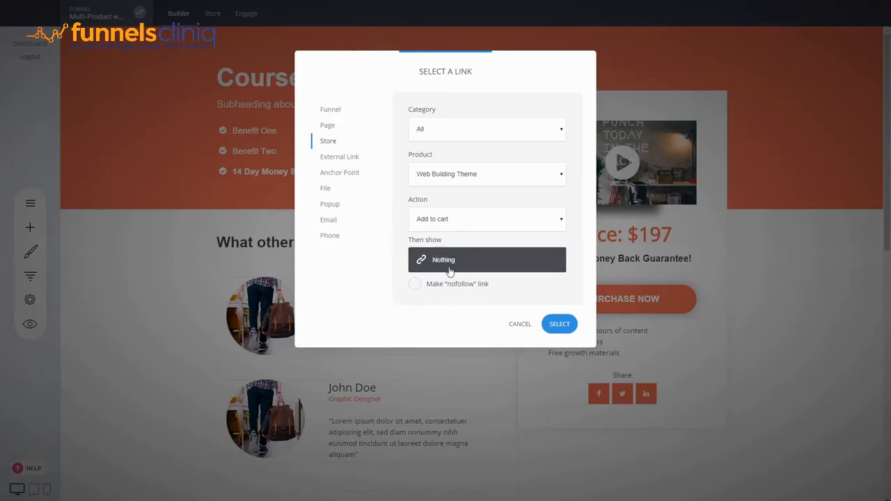
click(450, 267)
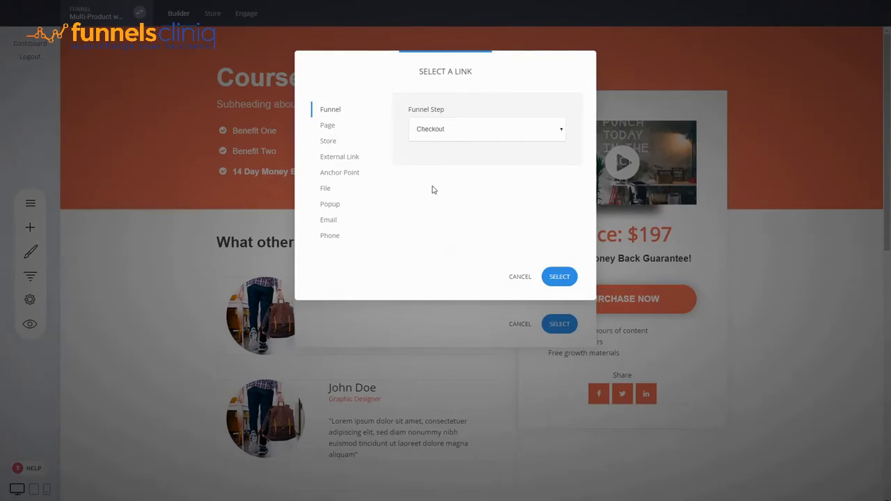
click(558, 278)
click(560, 325)
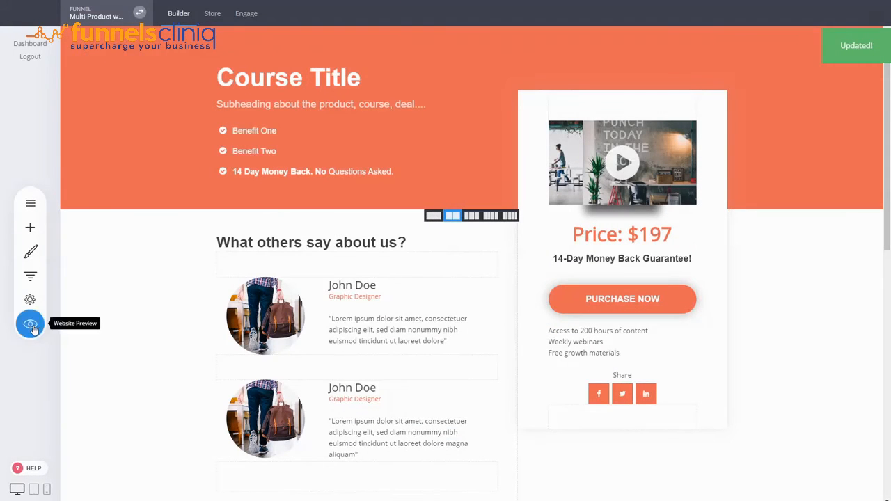
Preview the Product Page and follow the Marketing Learn More and Purchase Now buttons through to the checkout page.
click(31, 277)
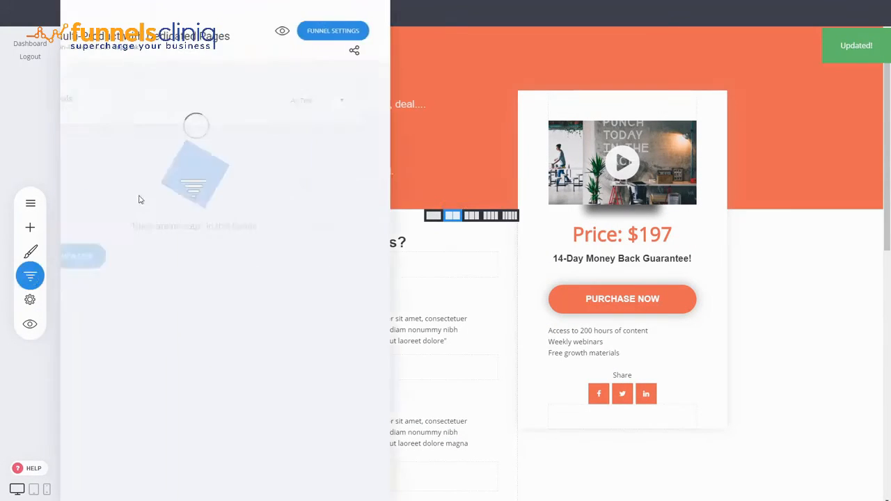
click(234, 190)
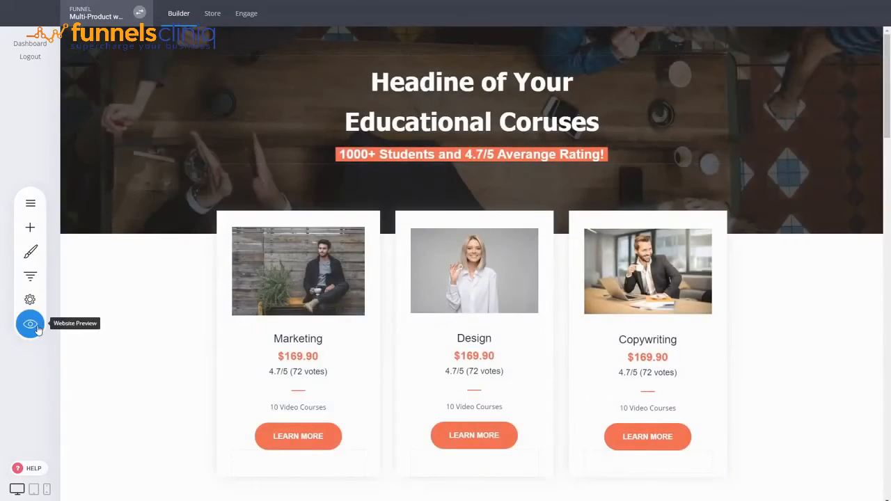
click(29, 324)
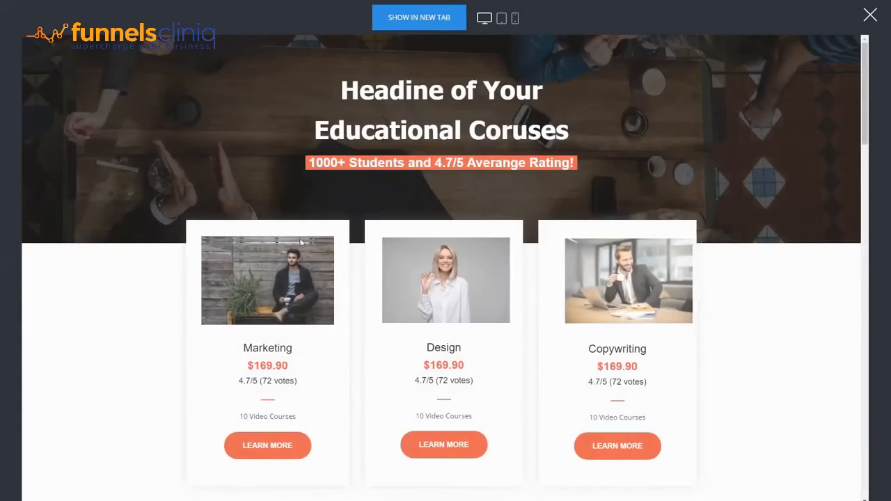
scroll(260, 199, down, 3)
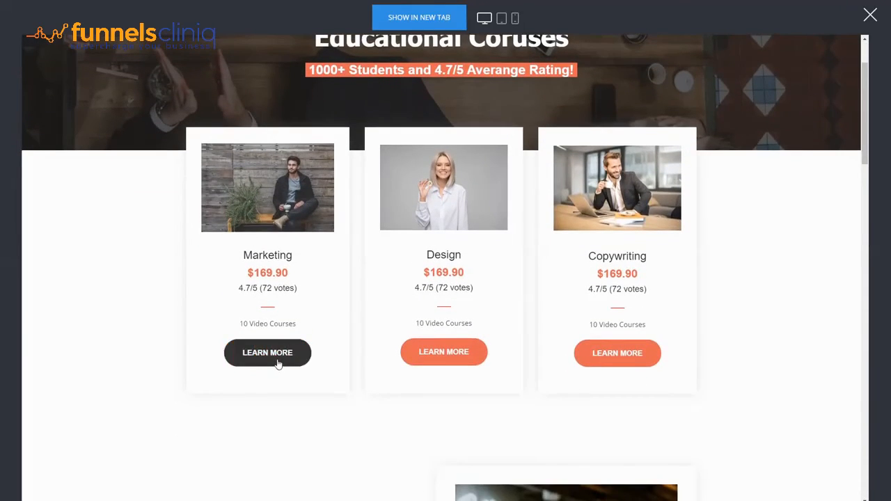
click(278, 363)
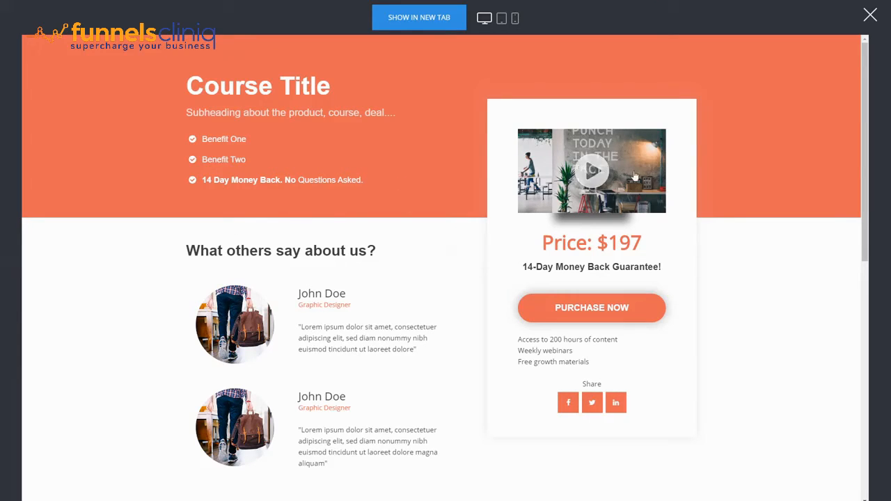
scroll(355, 176, down, 5)
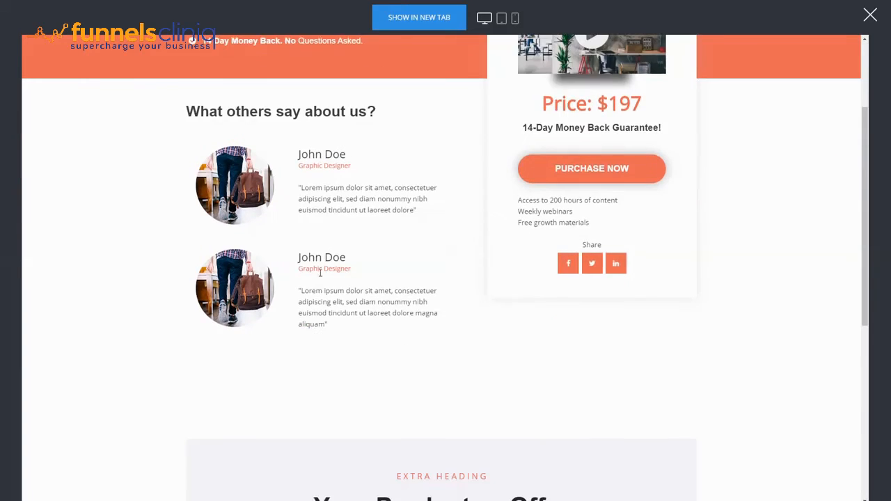
scroll(667, 288, up, 5)
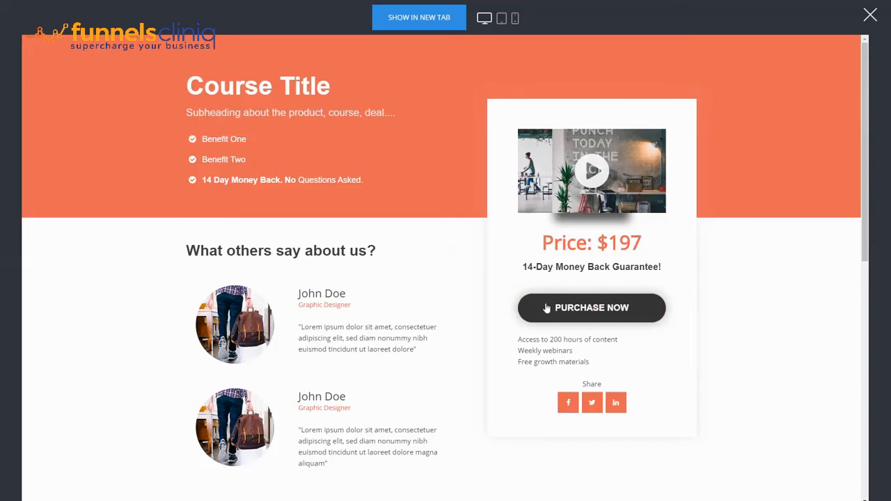
click(608, 319)
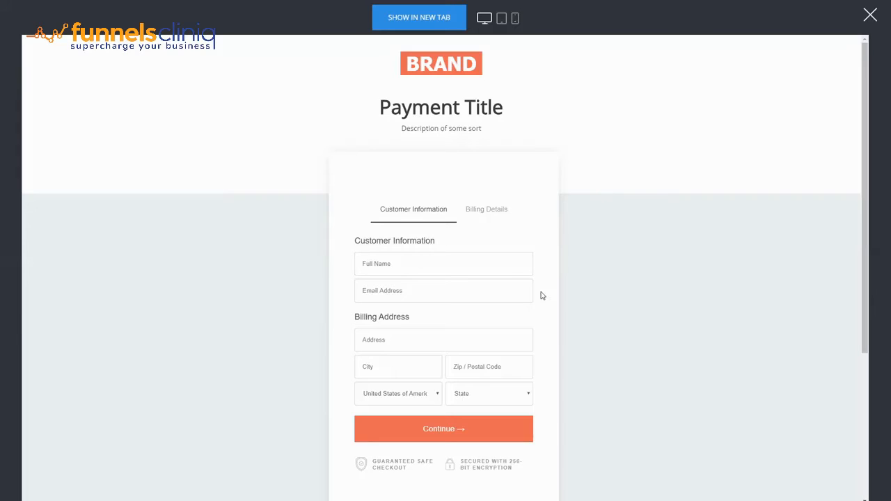
scroll(543, 296, down, 2)
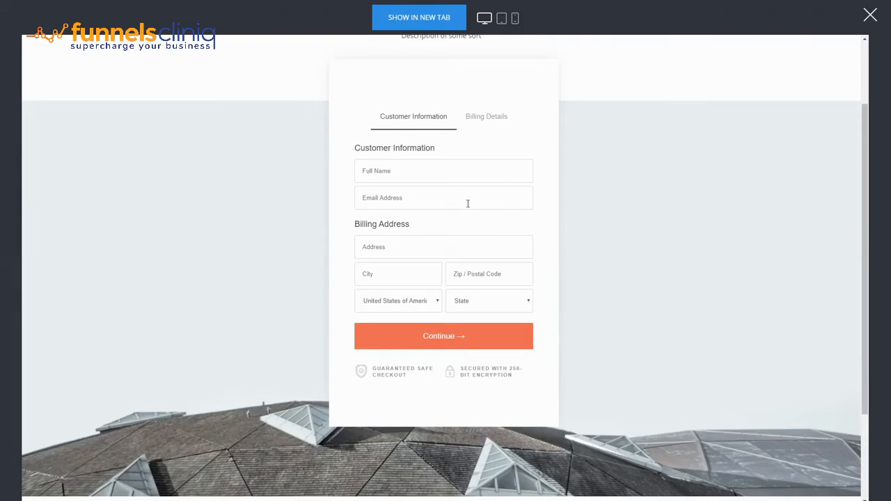
scroll(468, 203, up, 2)
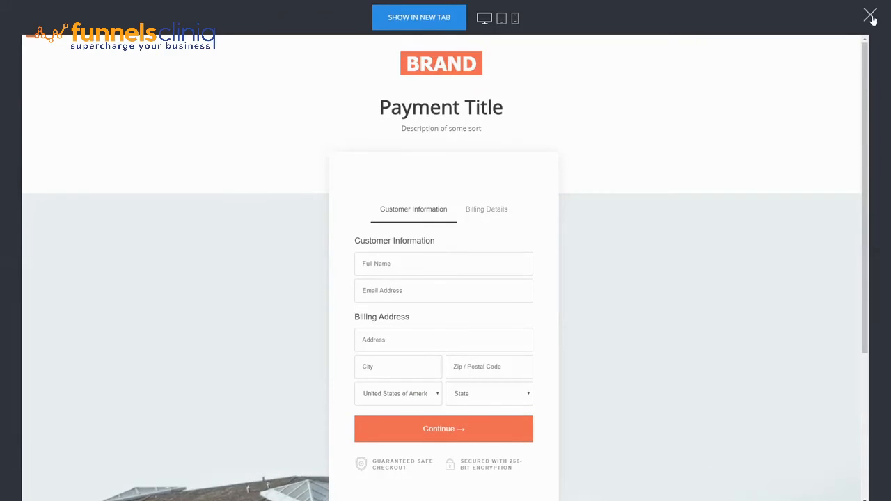
scroll(491, 259, down, 1)
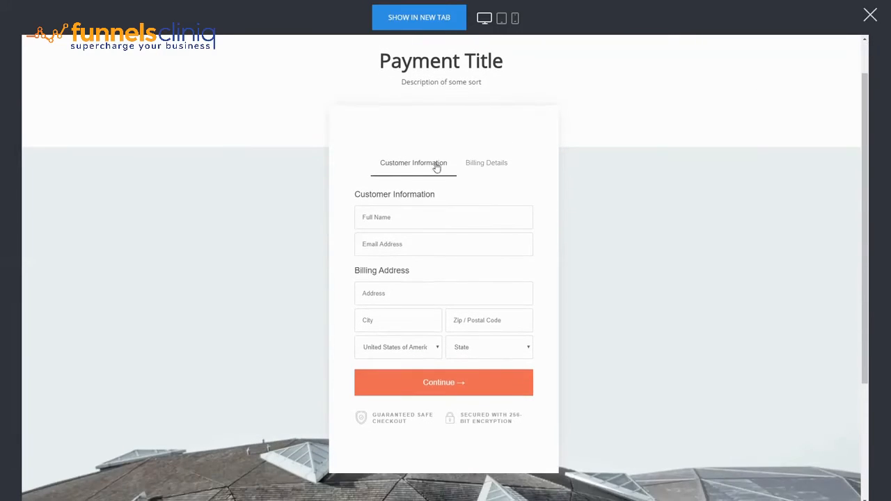
click(870, 17)
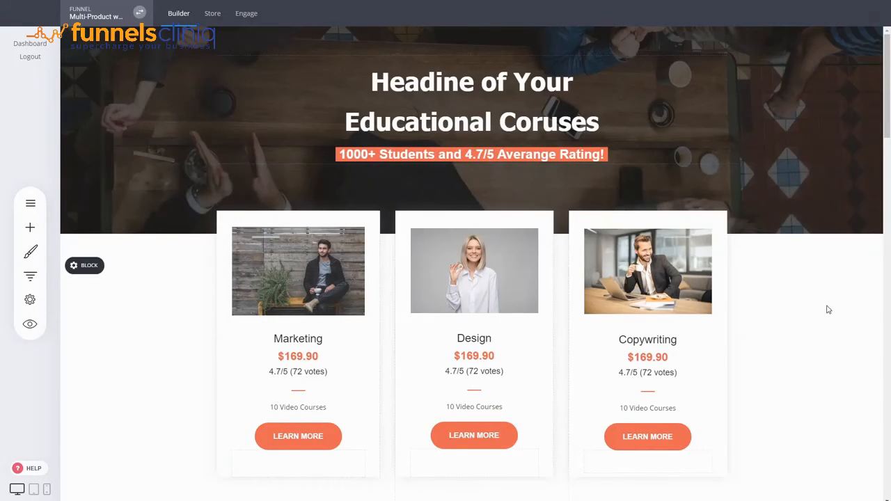
Inspect the click link of the Get Access Now button on the Product Page without changing it.
scroll(488, 313, down, 3)
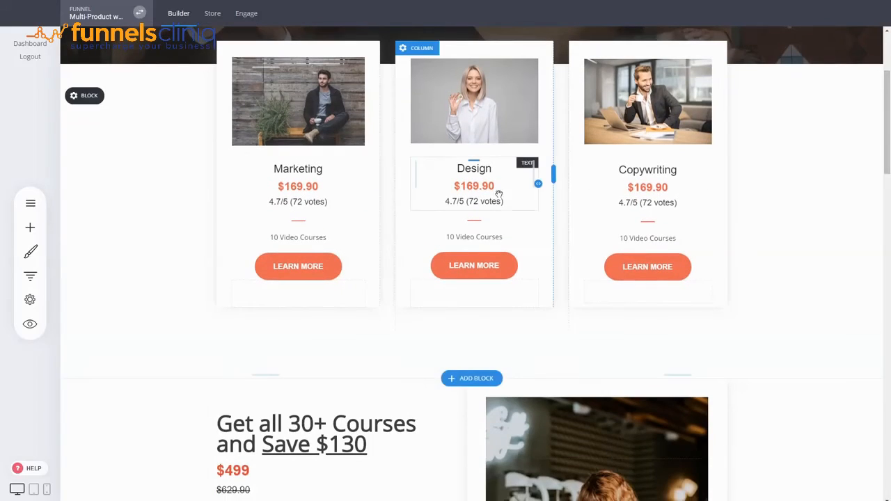
click(30, 276)
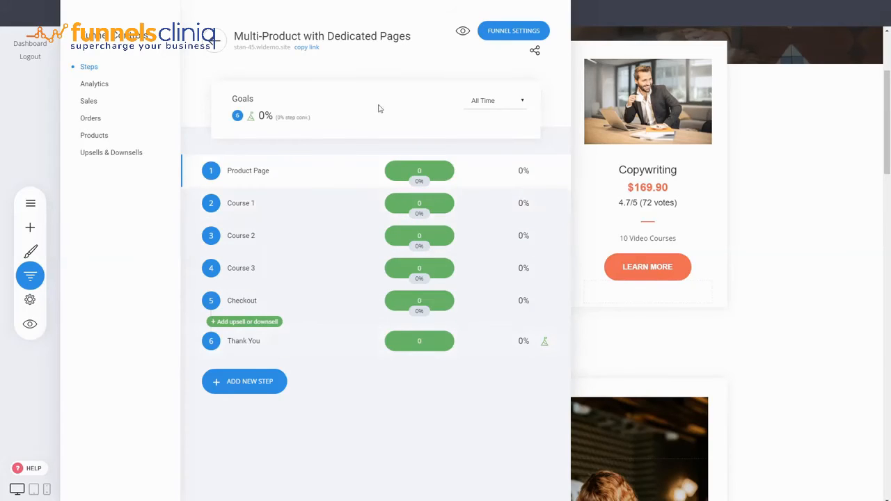
click(840, 151)
scroll(890, 127, down, 4)
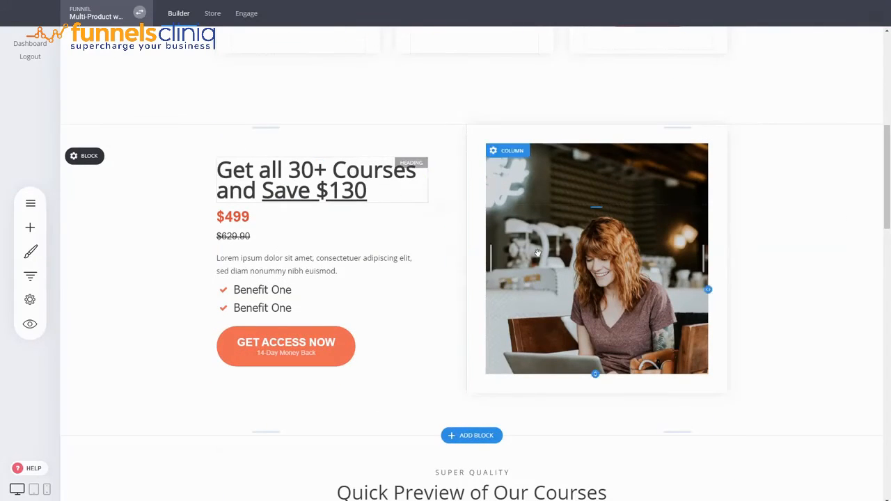
scroll(592, 176, up, 2)
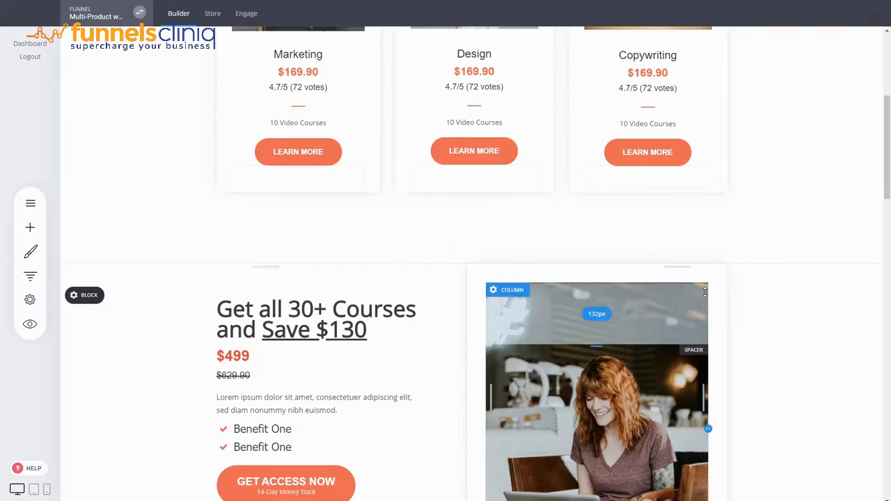
scroll(334, 307, down, 2)
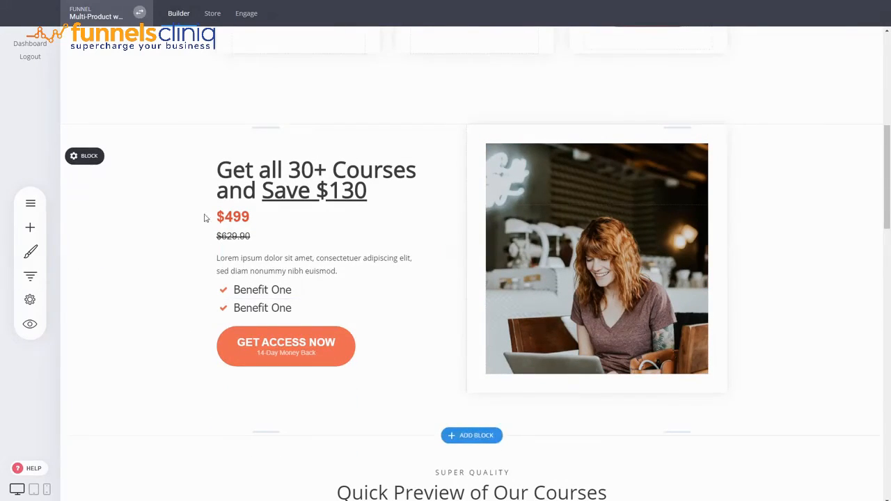
scroll(176, 282, up, 5)
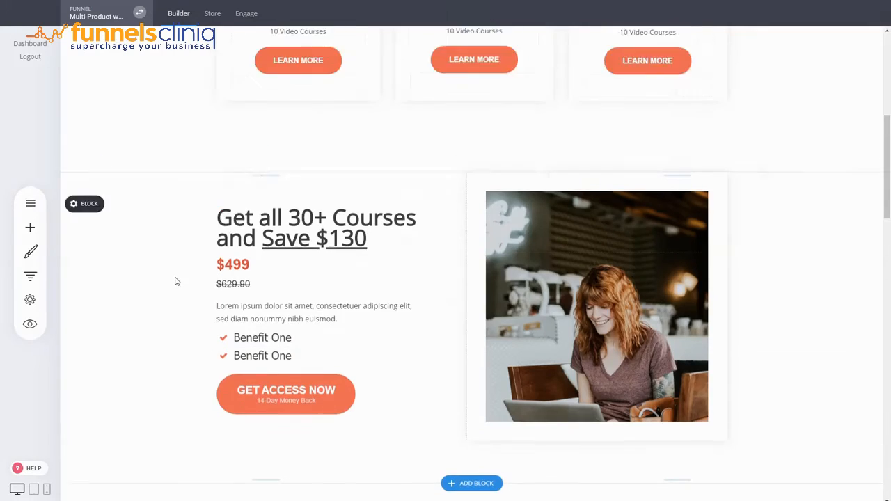
scroll(795, 364, down, 5)
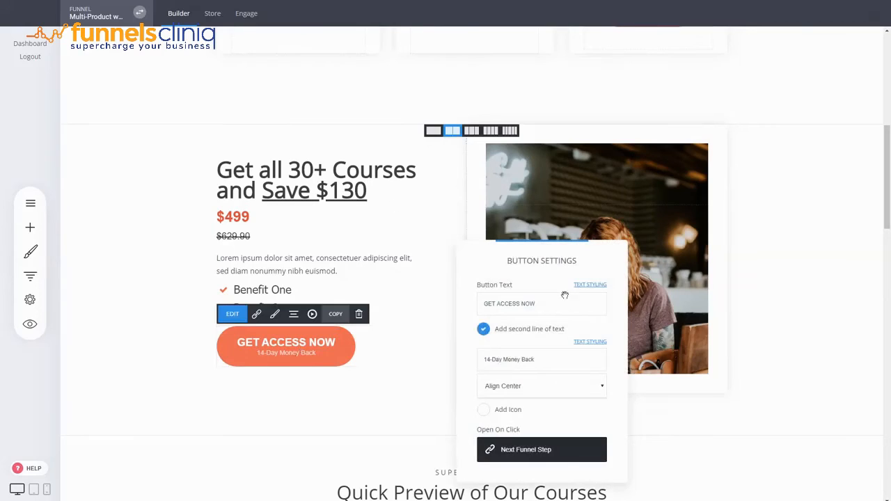
click(549, 451)
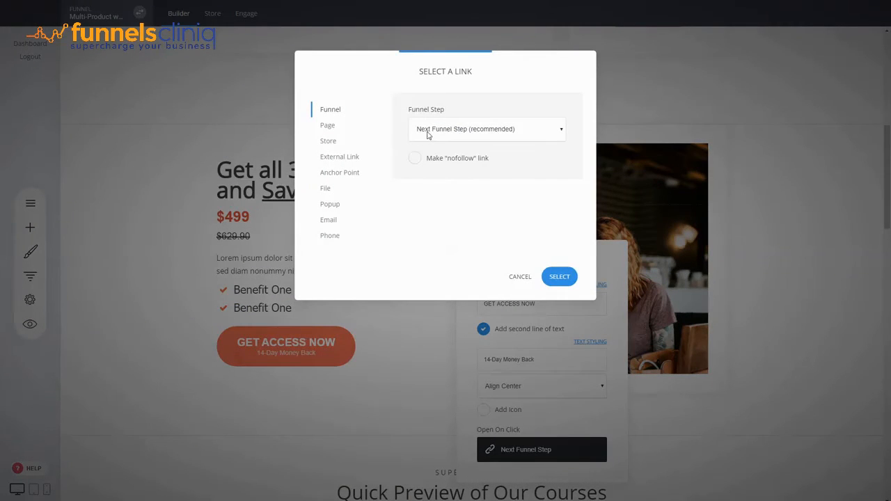
click(519, 277)
click(736, 225)
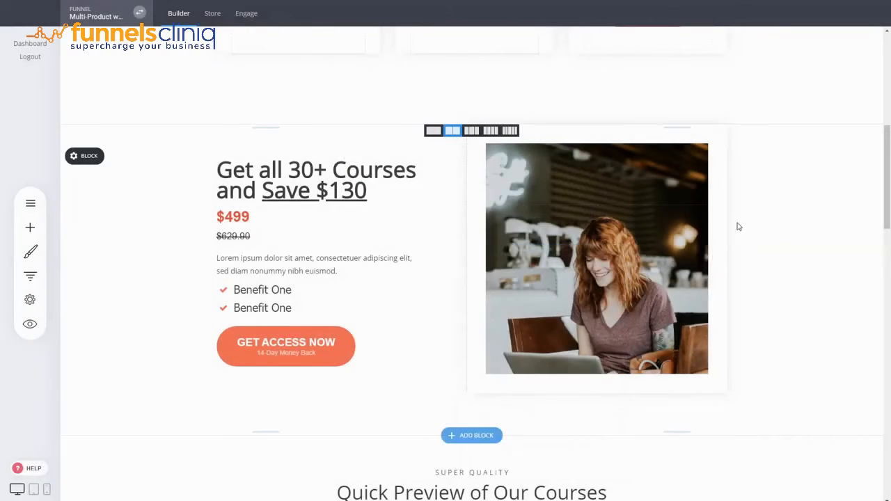
Add a new page step to the funnel from the first Checkout template, named Checkout Full Offer.
click(30, 276)
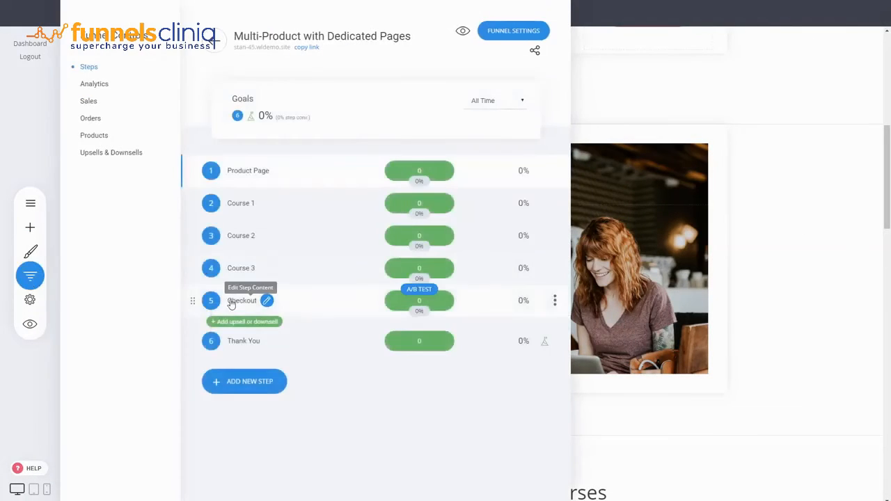
click(243, 305)
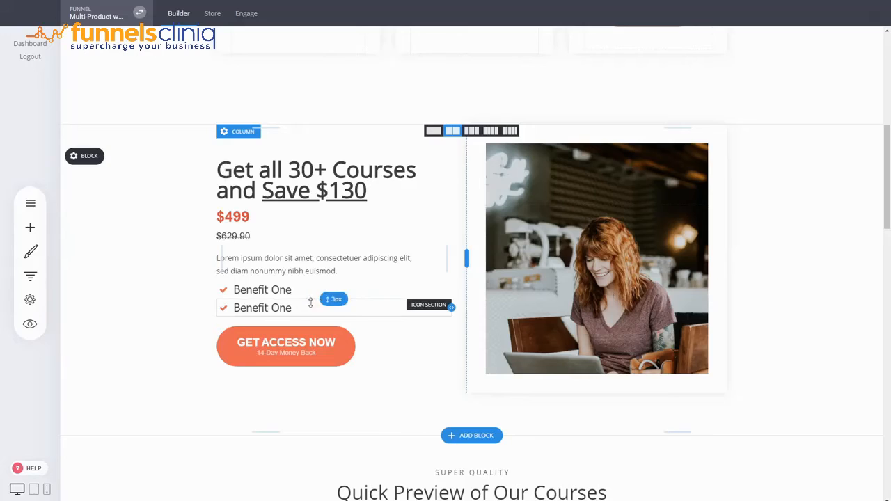
click(30, 276)
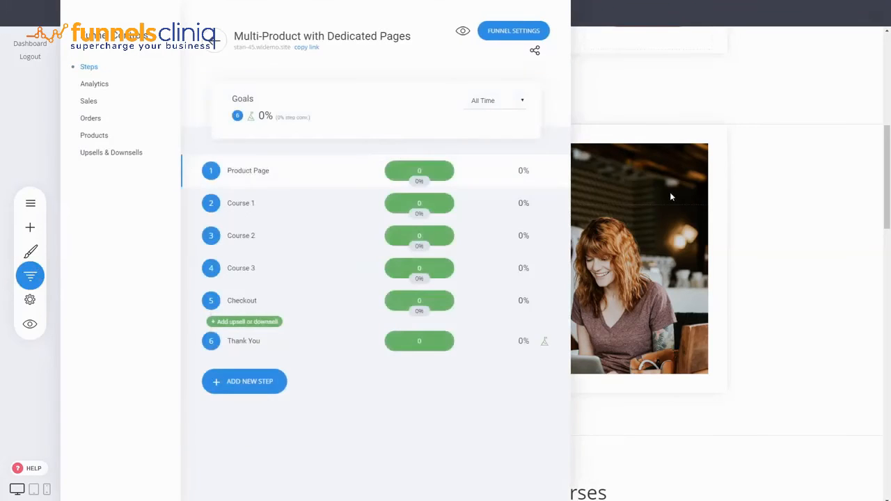
click(251, 389)
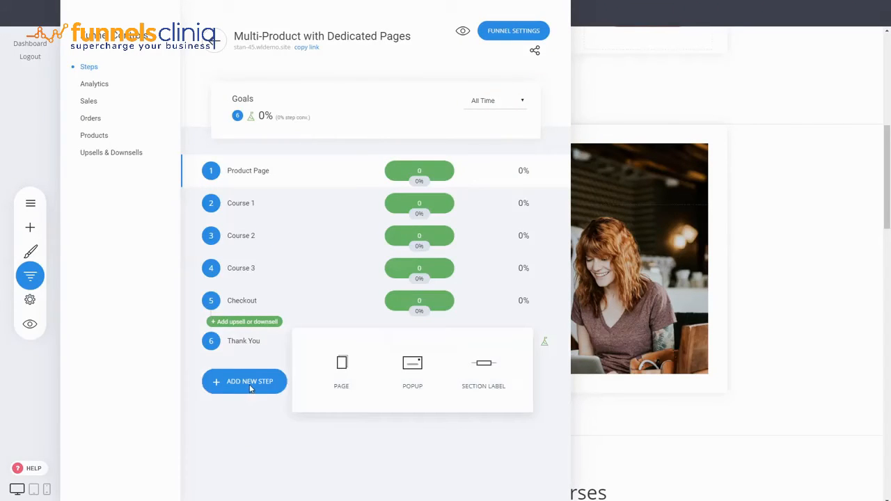
click(340, 385)
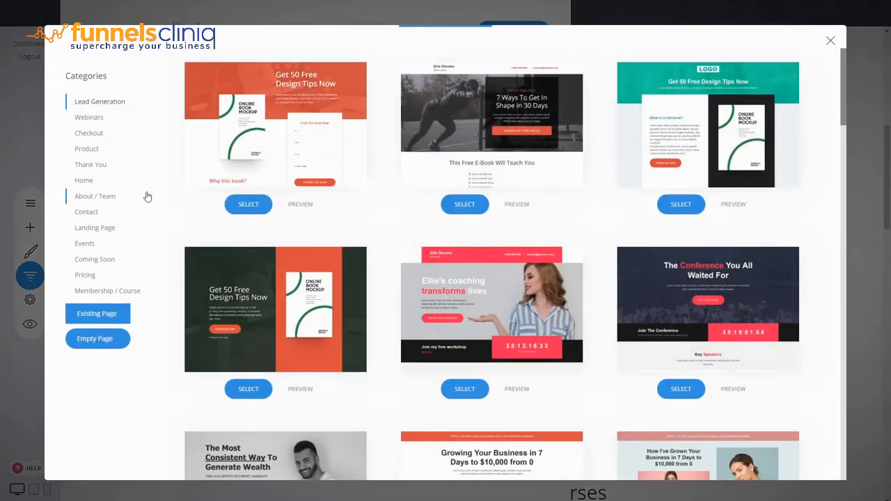
click(89, 134)
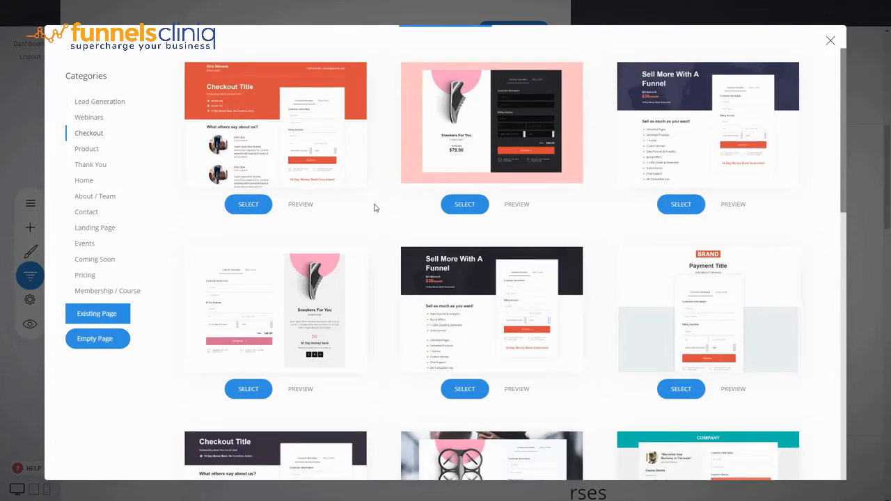
click(300, 138)
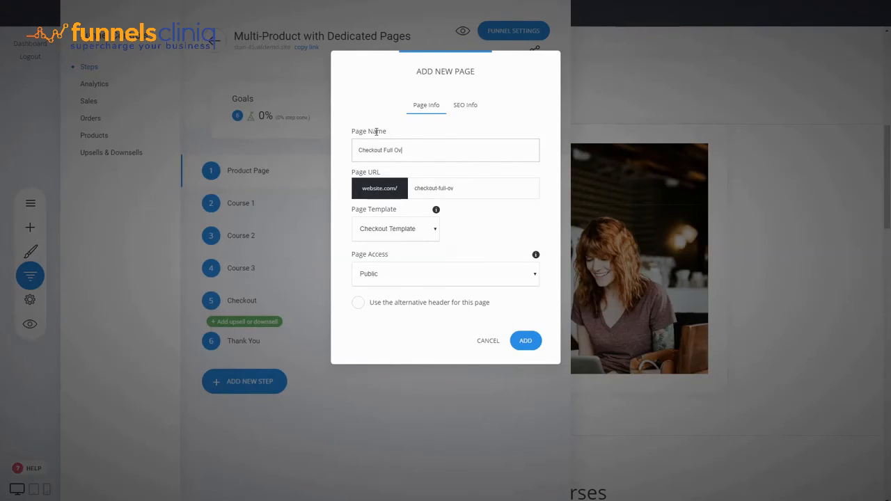
click(524, 343)
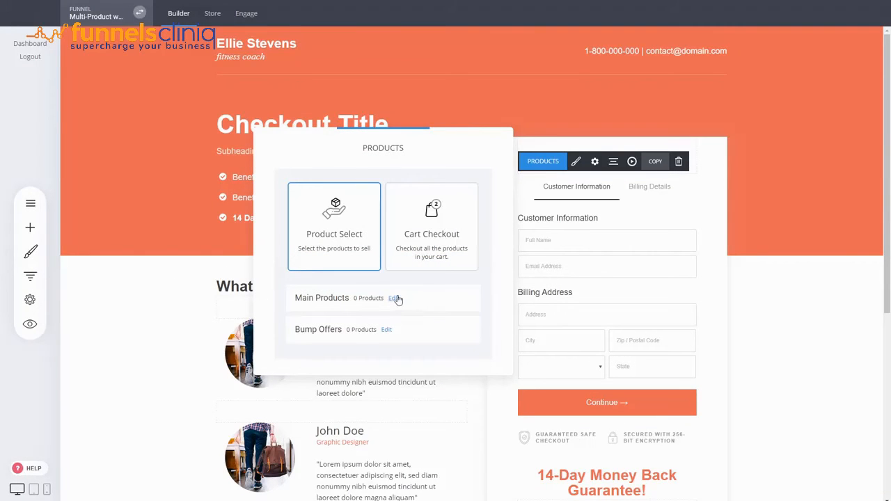
click(189, 295)
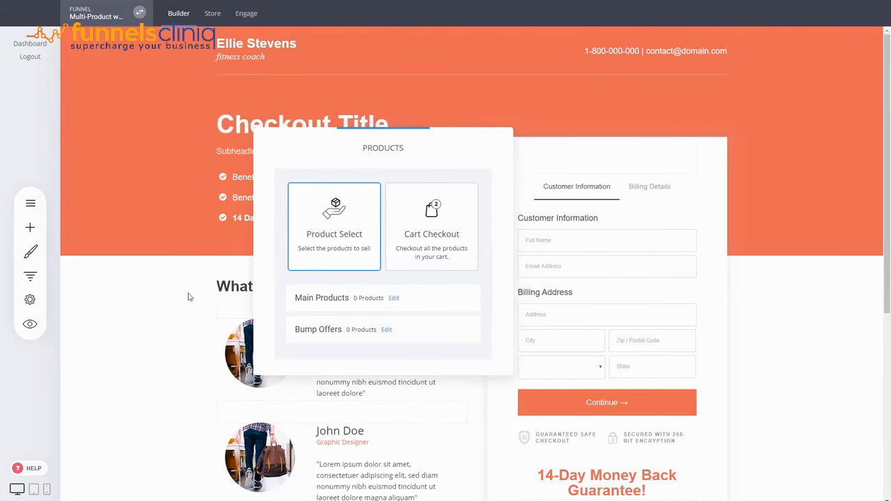
Review the funnel's step list with the new Checkout Full Offer step.
click(31, 276)
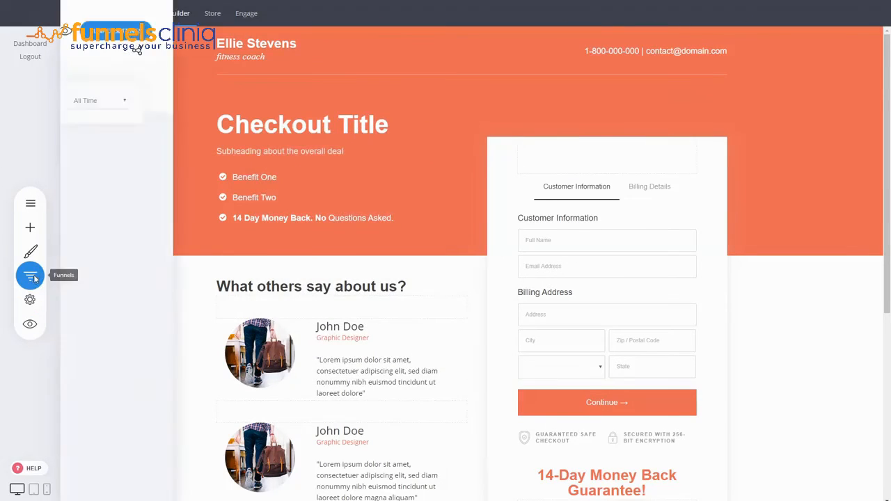
mouse_move(200, 377)
mouse_down()
mouse_move(191, 372)
mouse_move(195, 350)
mouse_move(194, 375)
mouse_up()
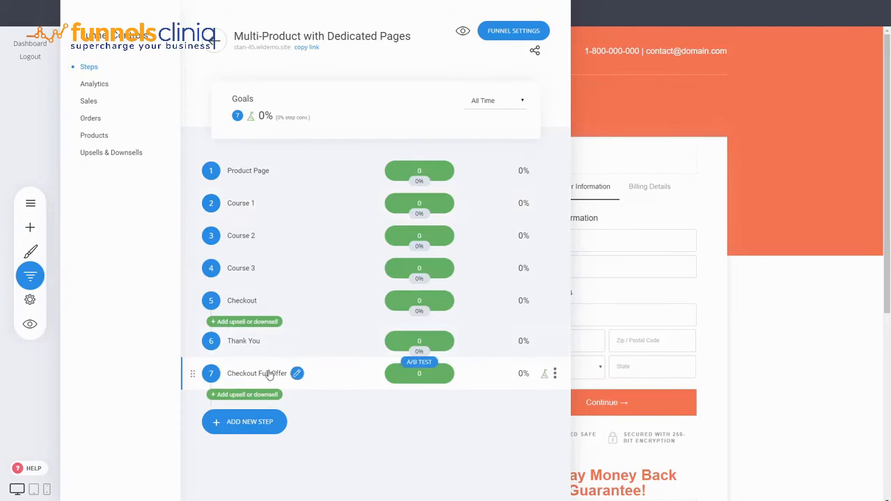
click(749, 296)
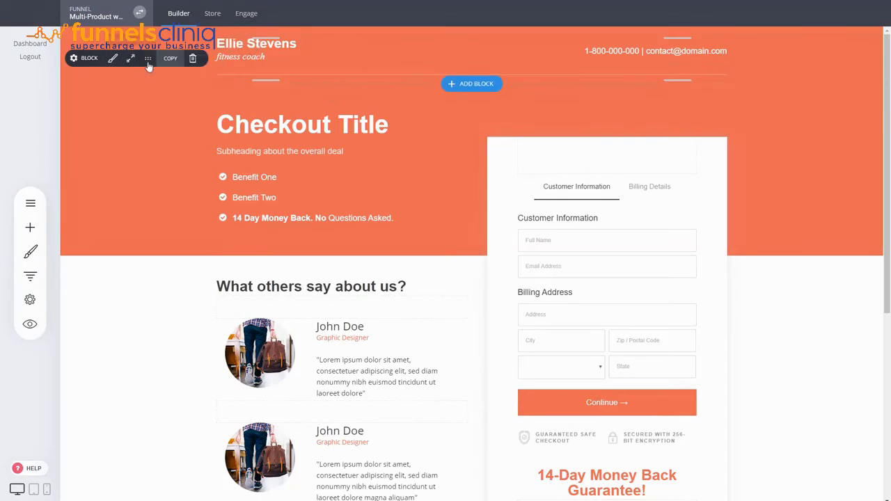
Delete the header block at the top of the Checkout Full Offer page.
click(192, 60)
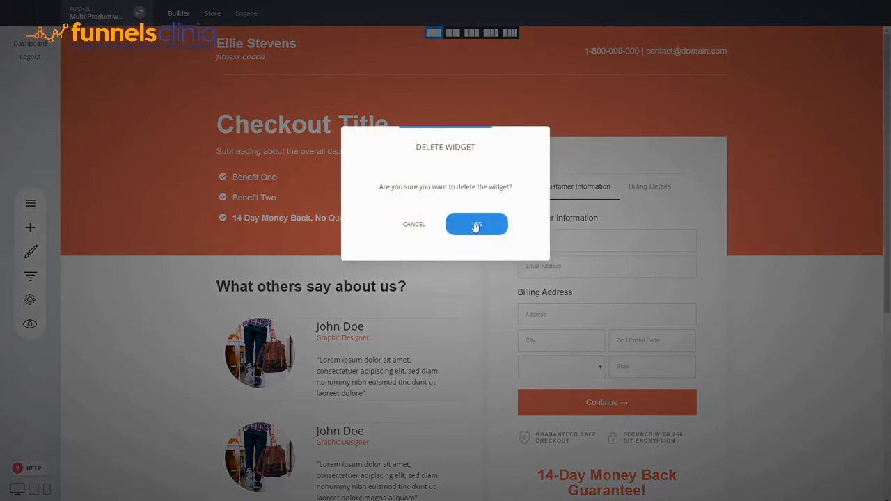
click(474, 224)
drag(563, 38, 565, 51)
click(470, 20)
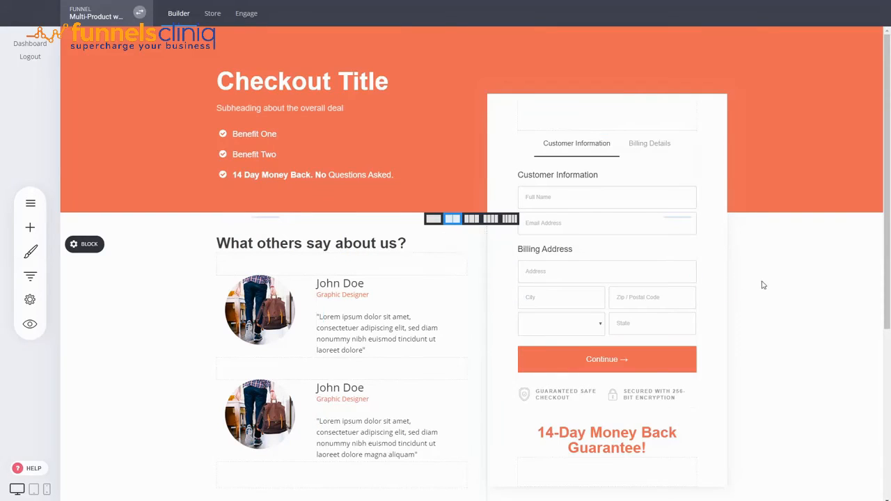
Check the funnel's Products list, then open the Checkout step page and select its checkout form.
click(30, 275)
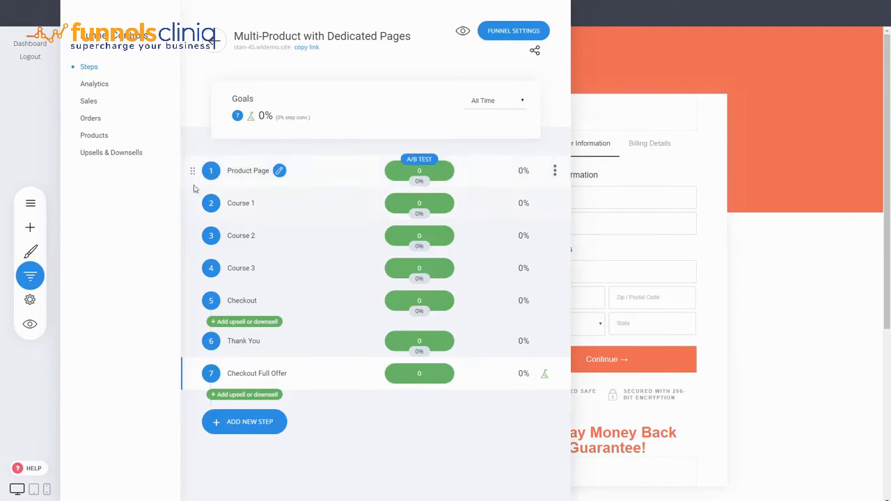
click(97, 135)
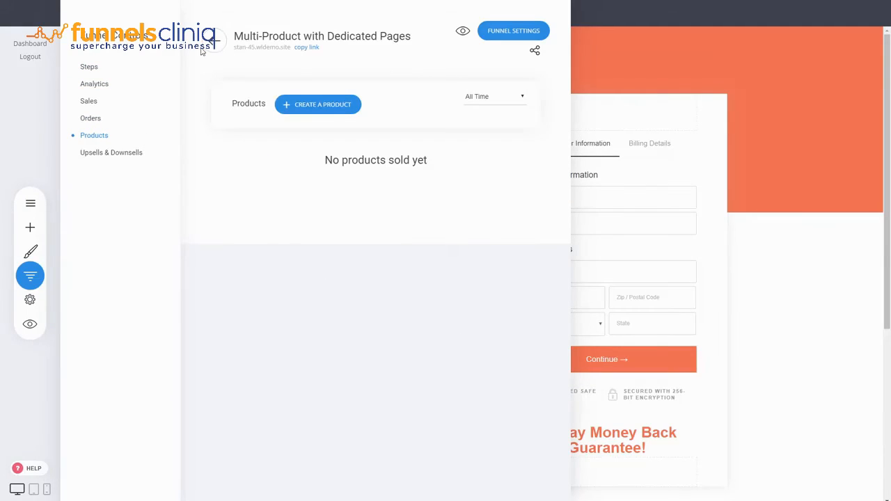
click(88, 66)
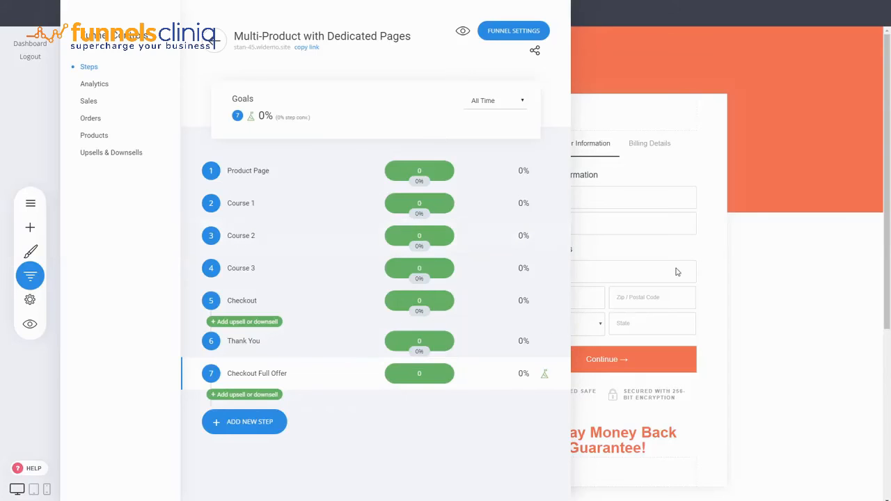
click(249, 303)
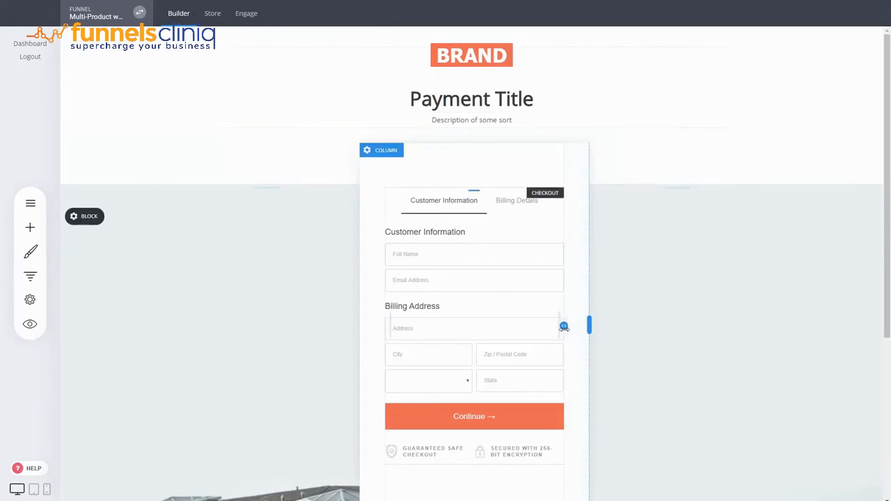
click(484, 308)
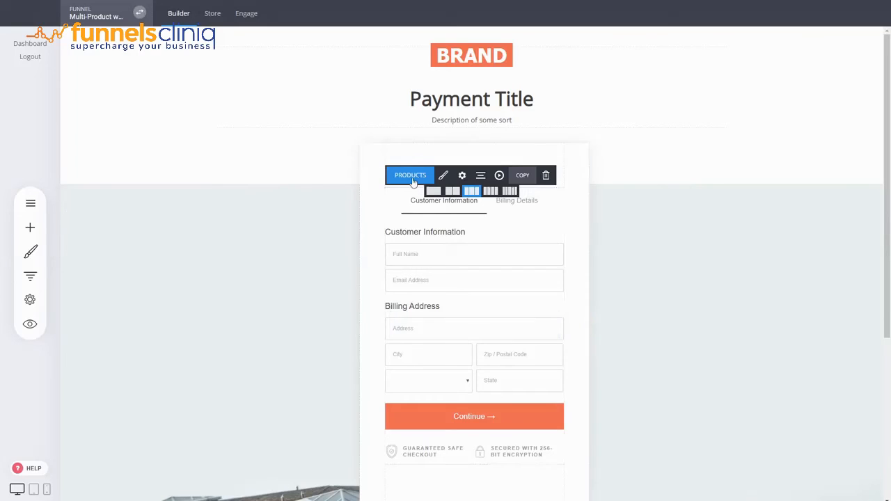
Open the Course 1 step and inspect the Purchase Now button's link without changing it.
click(35, 272)
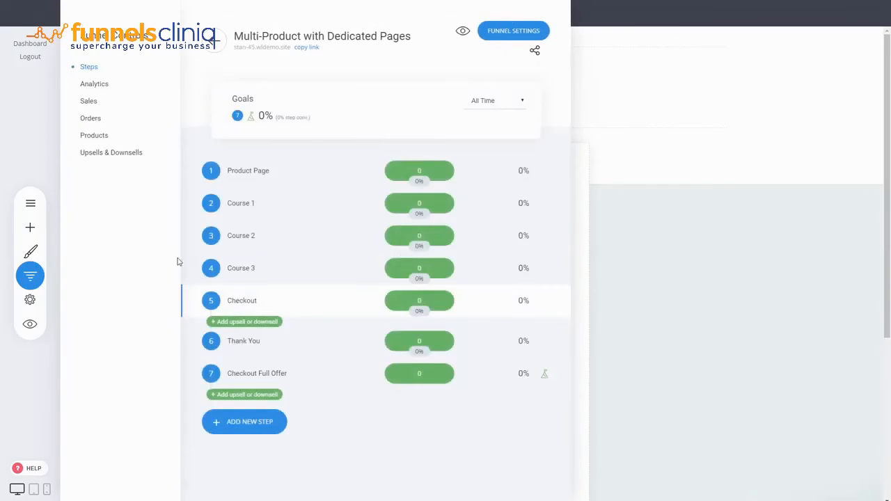
click(244, 202)
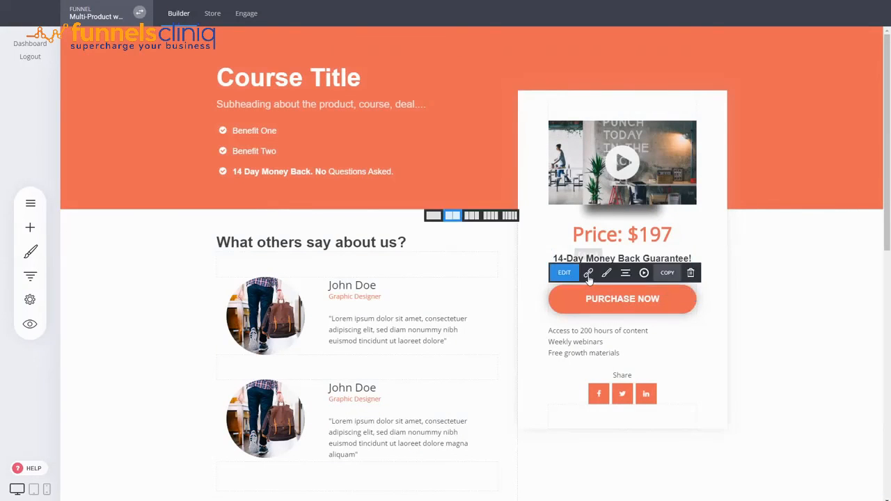
click(588, 273)
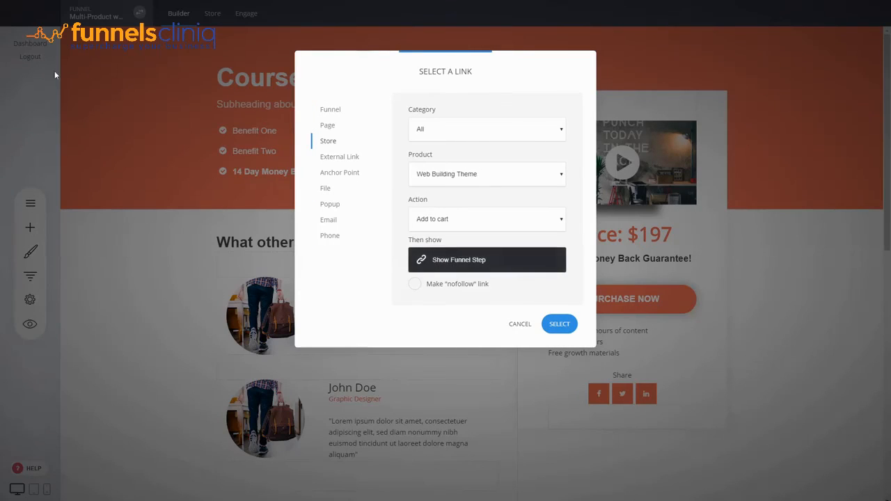
click(520, 328)
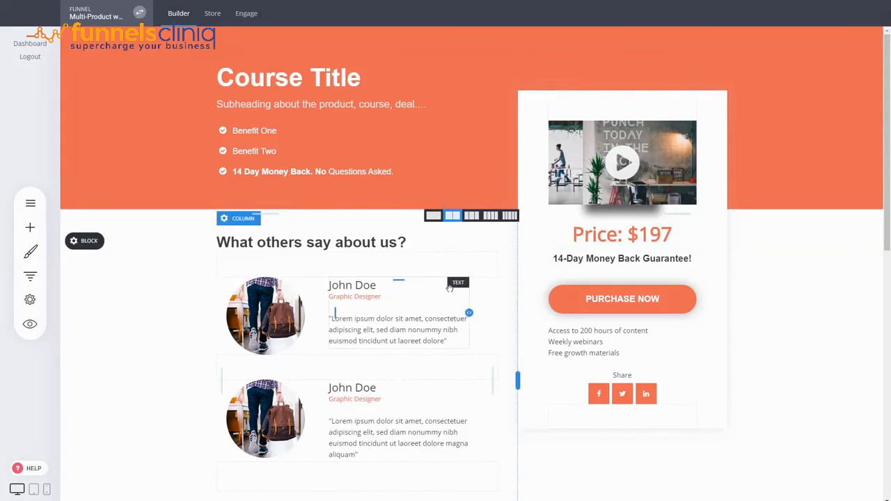
Open the Product Page step and scroll through its course cards and offer section.
click(30, 276)
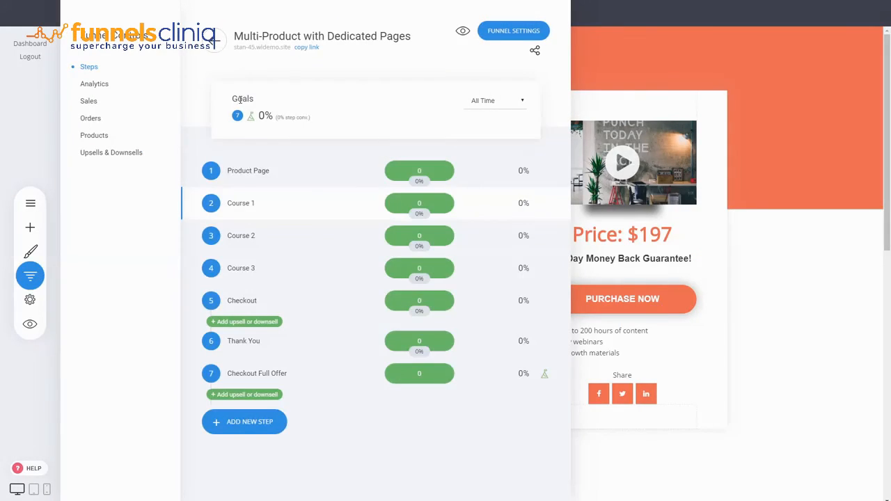
click(245, 172)
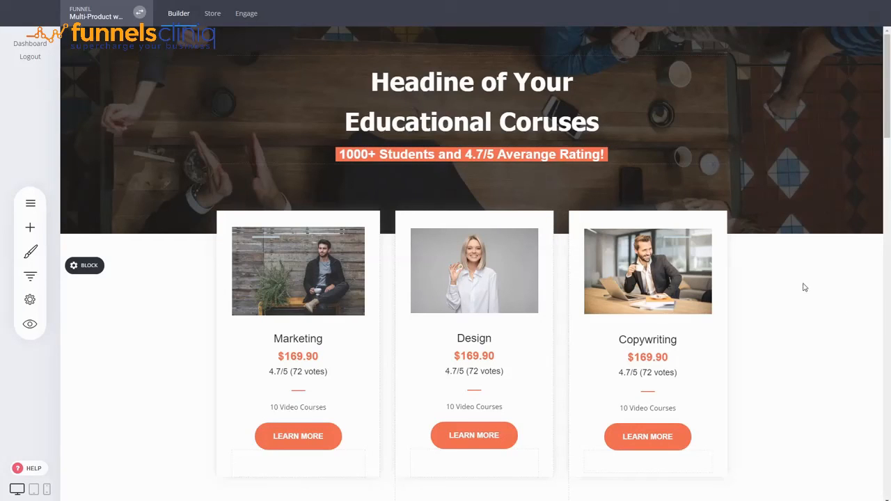
drag(888, 105, 888, 172)
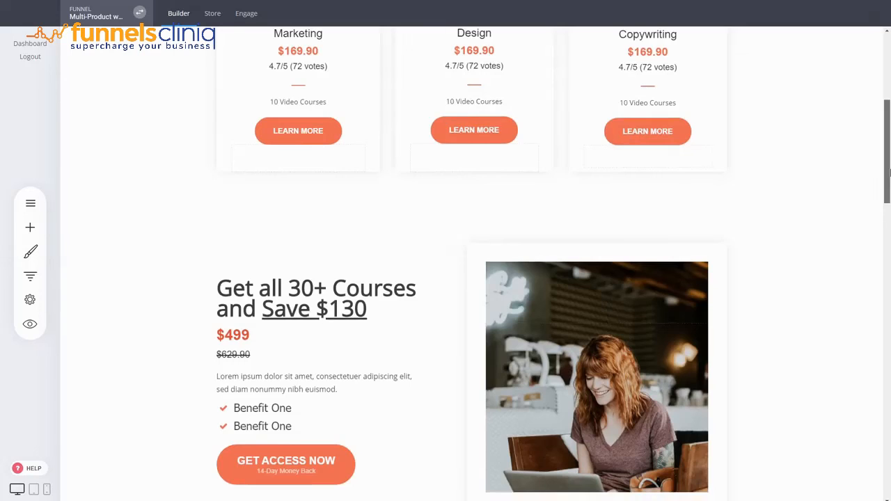
scroll(889, 173, up, 3)
click(30, 275)
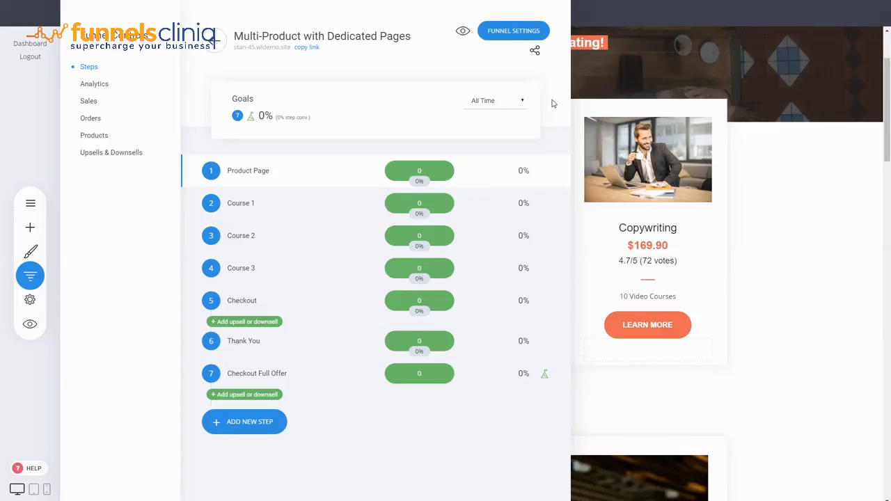
click(752, 314)
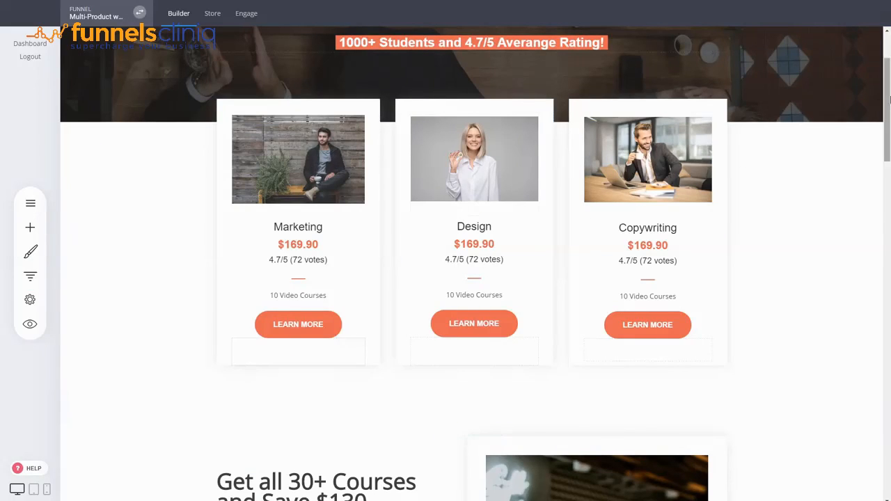
scroll(889, 80, up, 2)
scroll(889, 70, up, 1)
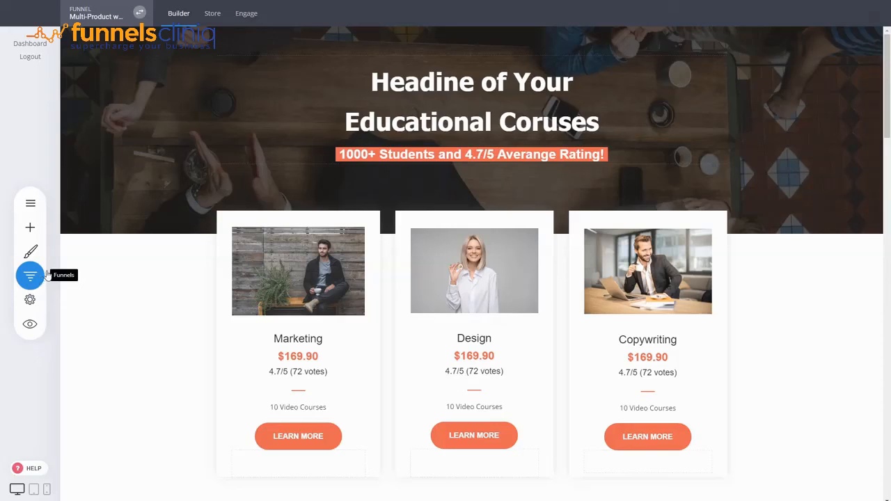
mouse_move(476, 186)
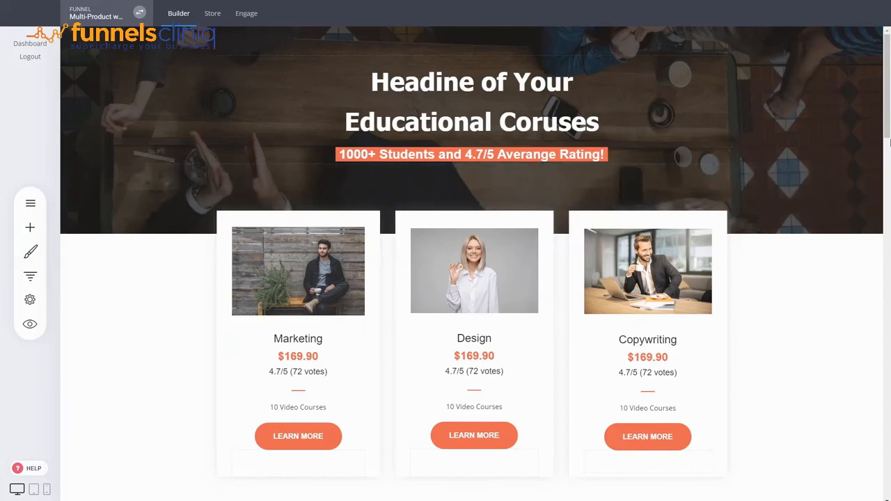
scroll(889, 131, down, 3)
scroll(446, 287, up, 3)
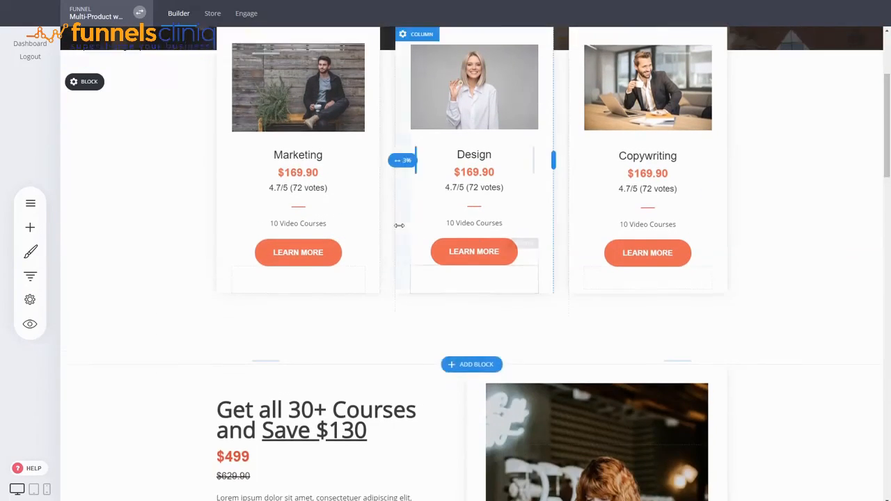
mouse_move(318, 199)
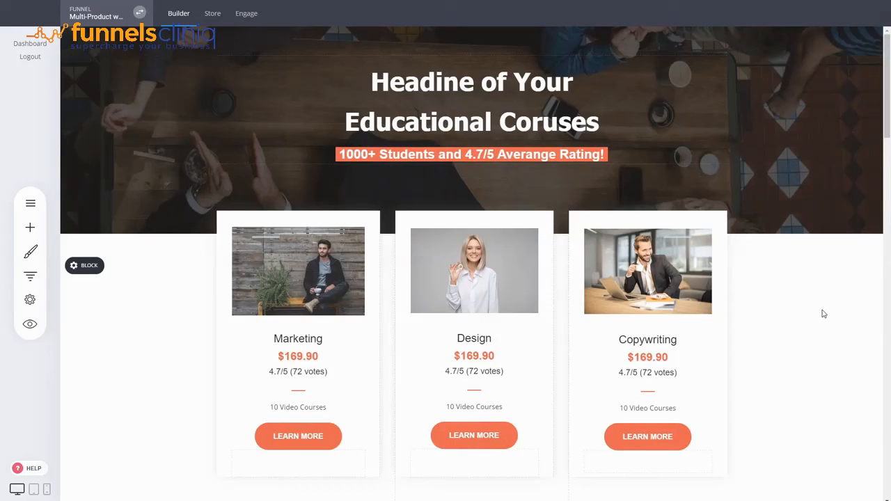
scroll(804, 326, down, 7)
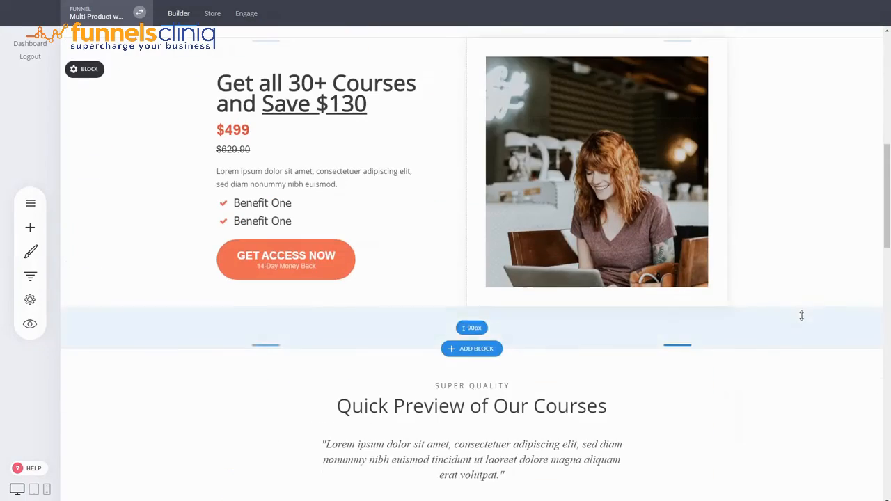
drag(888, 208, 889, 96)
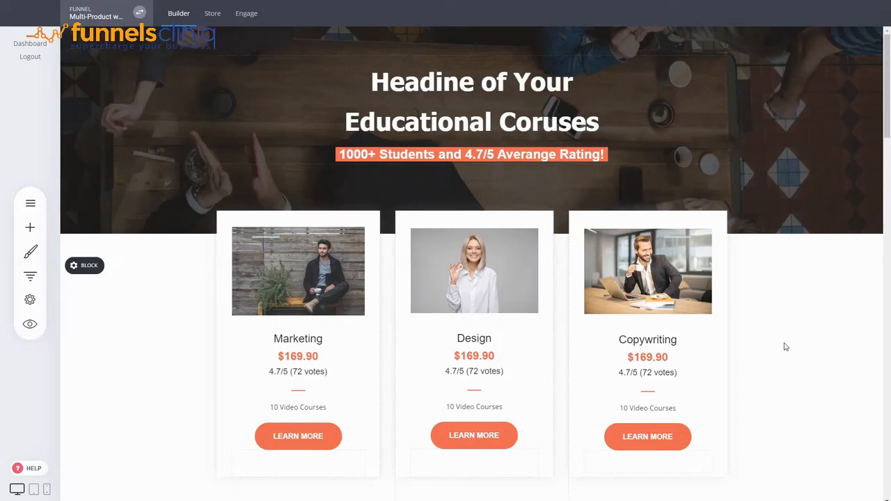
scroll(786, 346, down, 3)
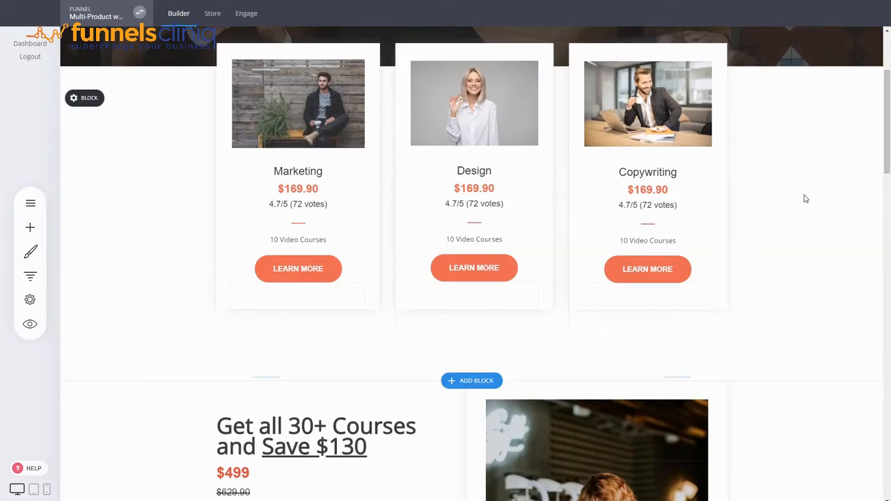
Go from the funnel's steps back to the list of funnels and open the template gallery for creating a new funnel.
scroll(806, 199, up, 3)
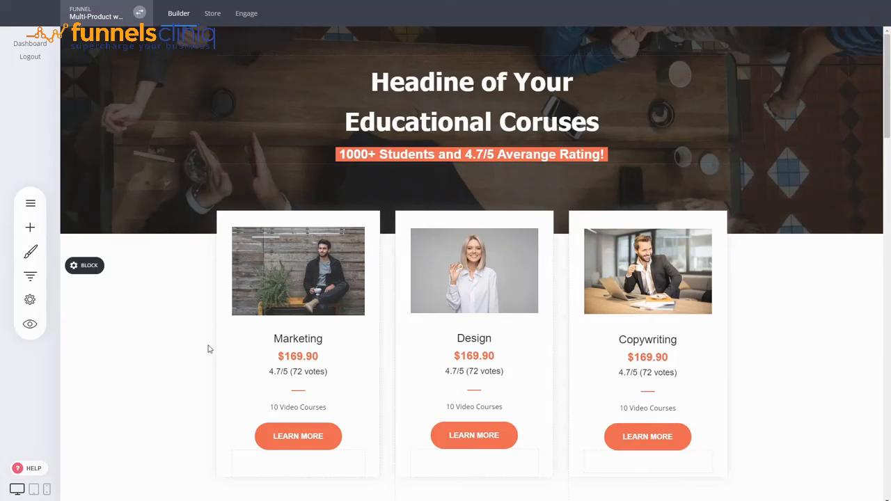
click(29, 273)
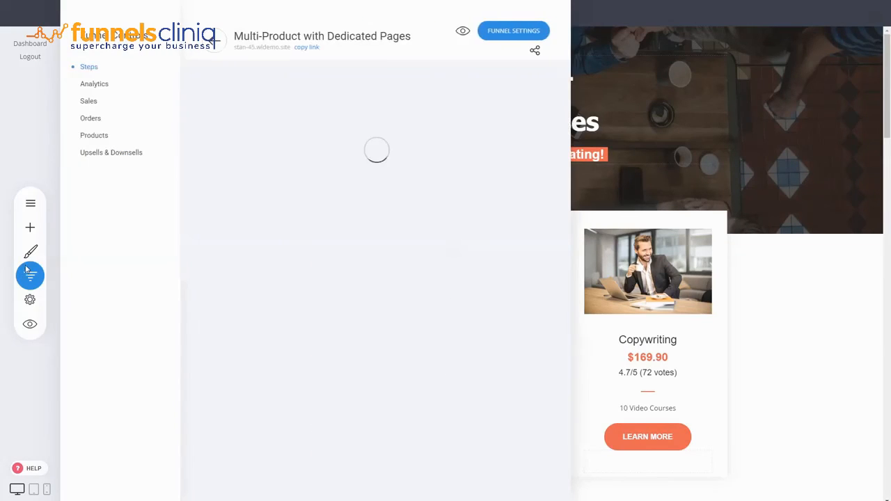
click(213, 41)
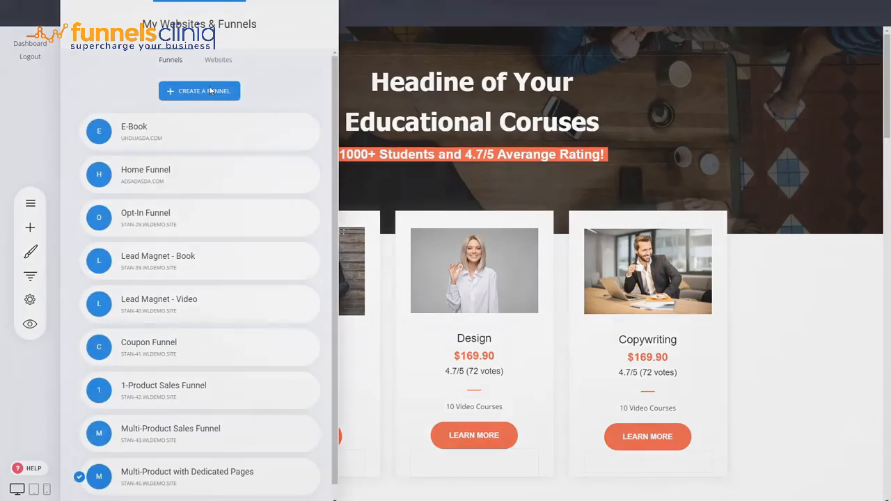
click(210, 91)
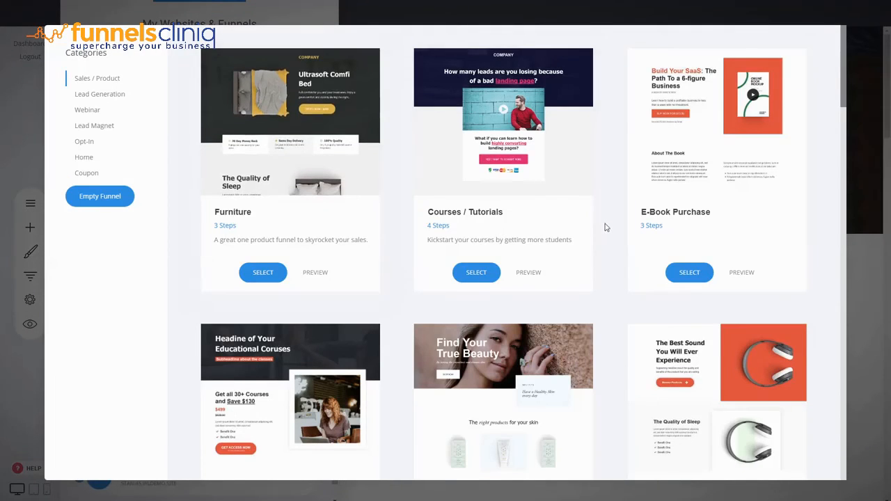
Browse the Sales / Product funnel templates in the gallery, then close it without selecting one.
scroll(606, 227, down, 3)
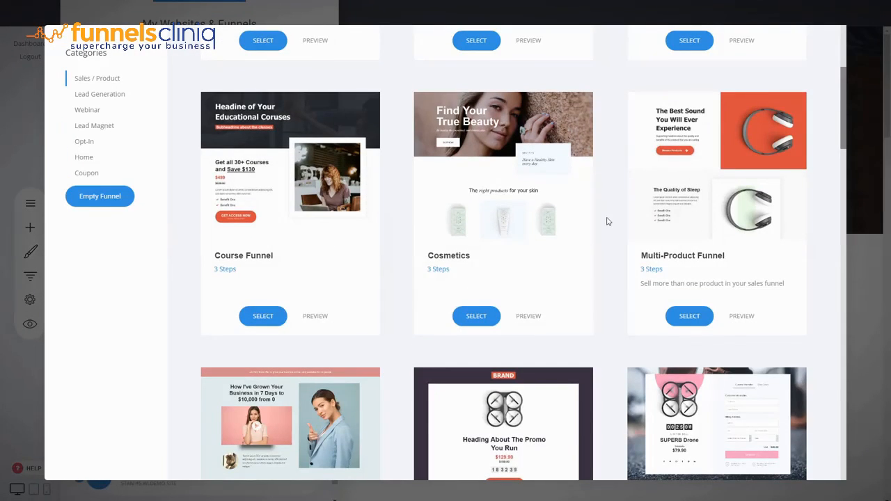
scroll(607, 221, down, 3)
mouse_move(545, 189)
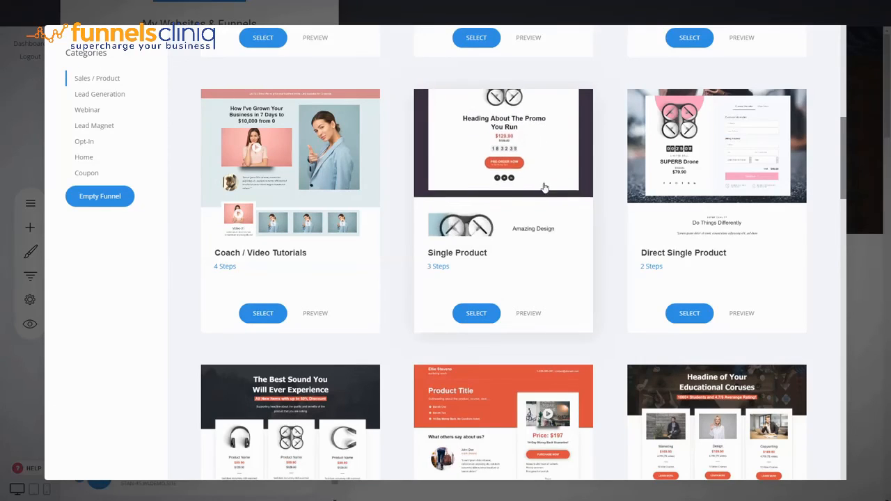
scroll(598, 192, down, 3)
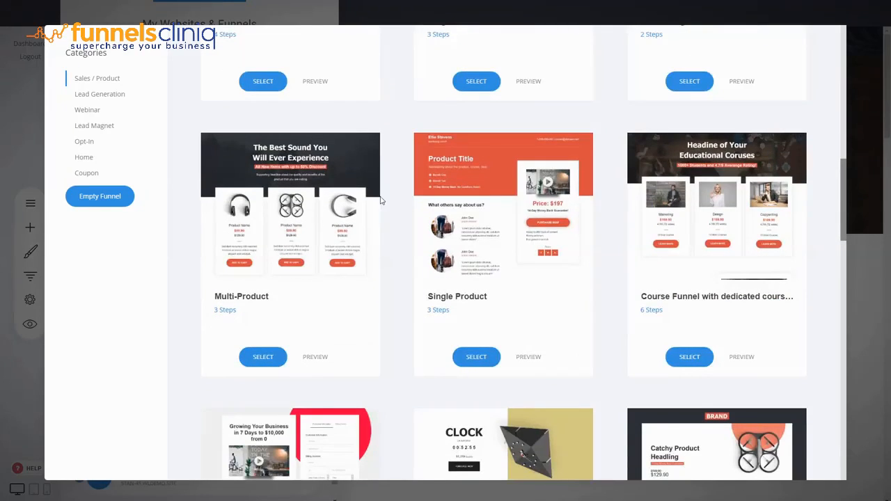
scroll(599, 219, down, 4)
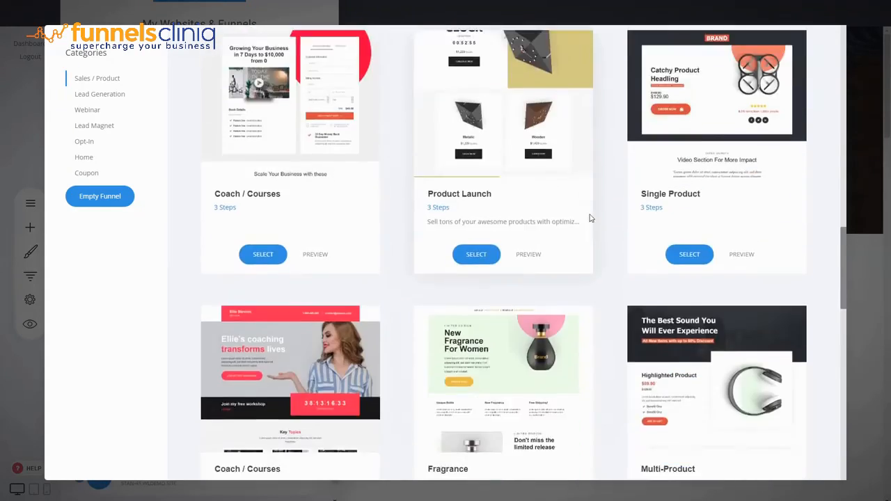
scroll(592, 217, down, 4)
scroll(603, 215, up, 4)
scroll(604, 217, down, 4)
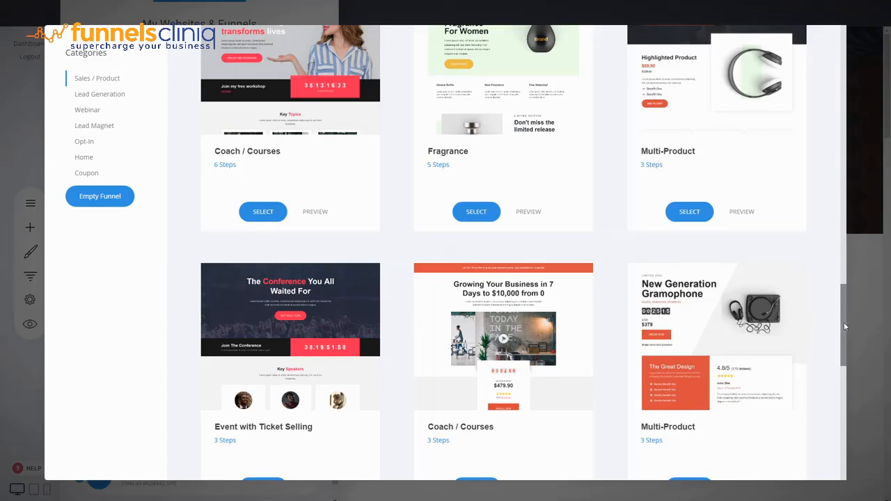
drag(844, 322, 848, 51)
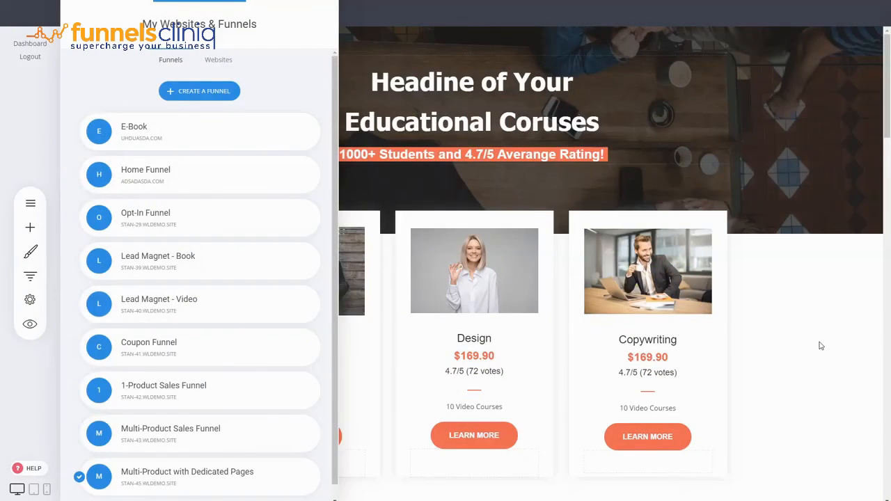
click(812, 348)
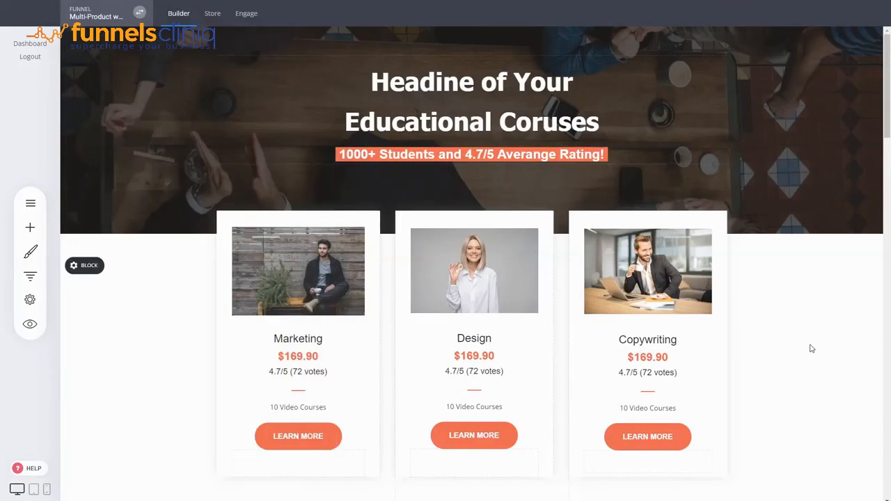